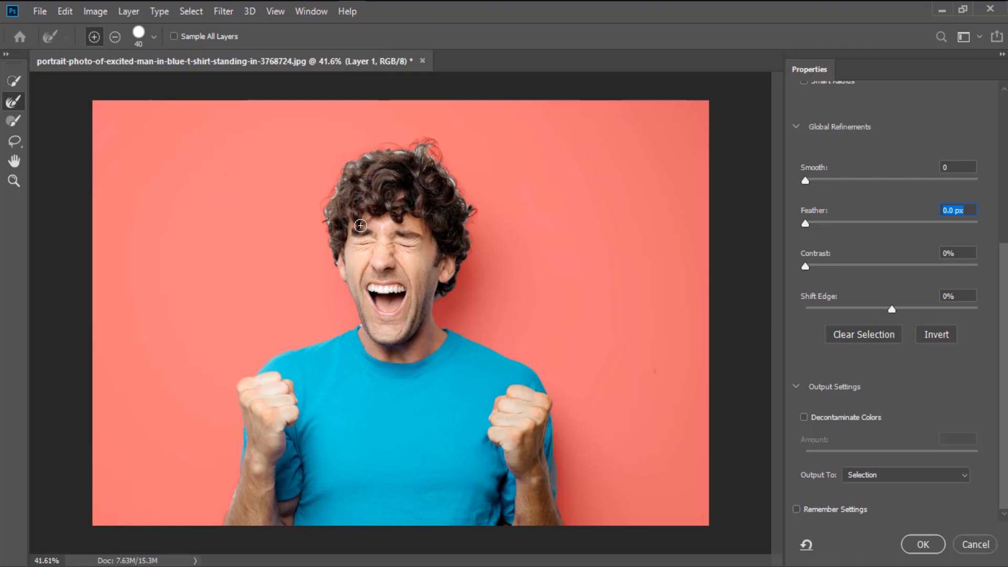
- Refine the selection edge around the man's curly hair with the Refine Edge Brush so no background shows between strands
{"action": "key", "text": "z"}
{"action": "left_click_drag", "start_coordinate": [383, 193], "coordinate": [411, 235]}
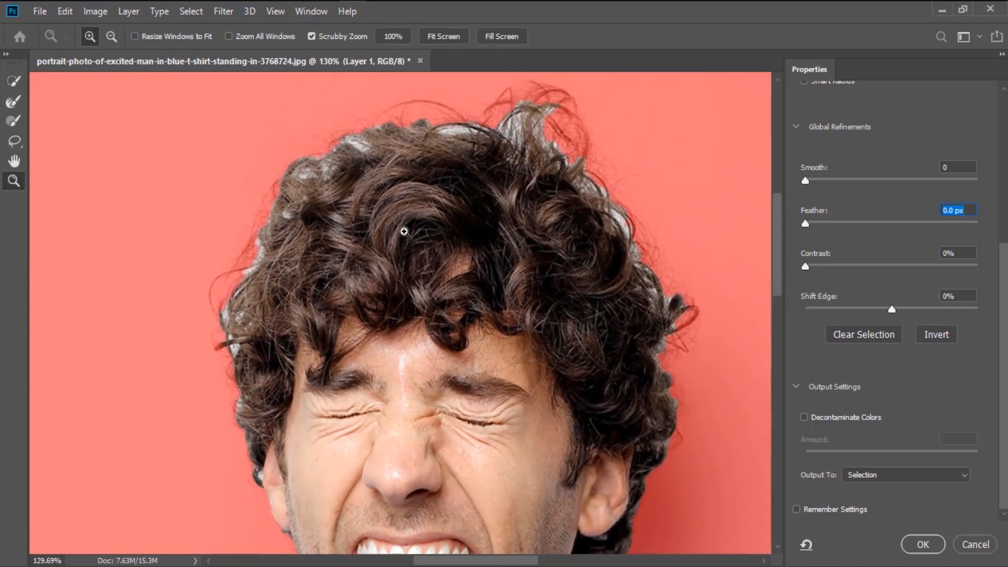
{"action": "left_click", "coordinate": [13, 101]}
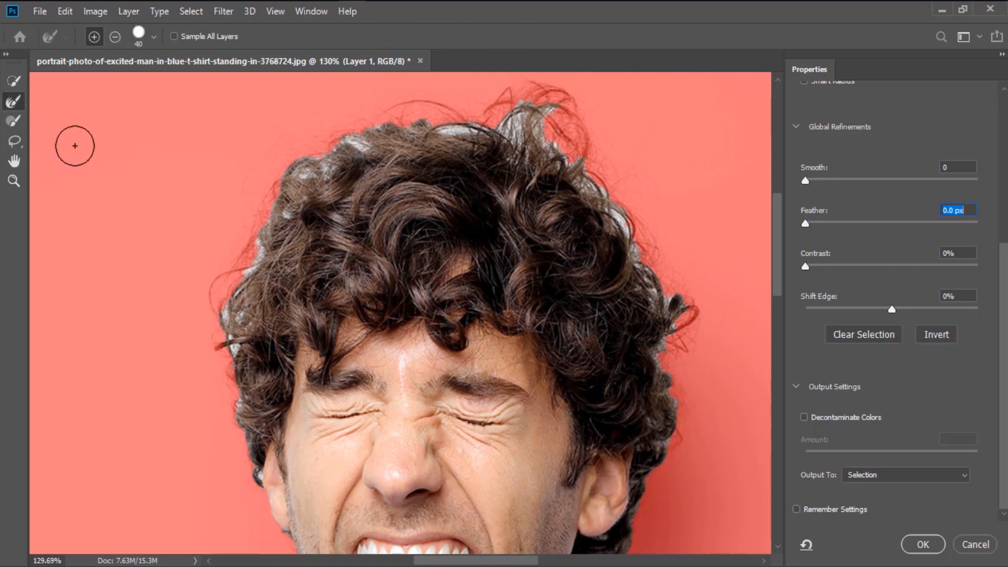
{"action": "mouse_move", "coordinate": [219, 360]}
{"action": "left_mouse_down"}
{"action": "mouse_move", "coordinate": [259, 196]}
{"action": "mouse_move", "coordinate": [217, 263]}
{"action": "left_mouse_up"}
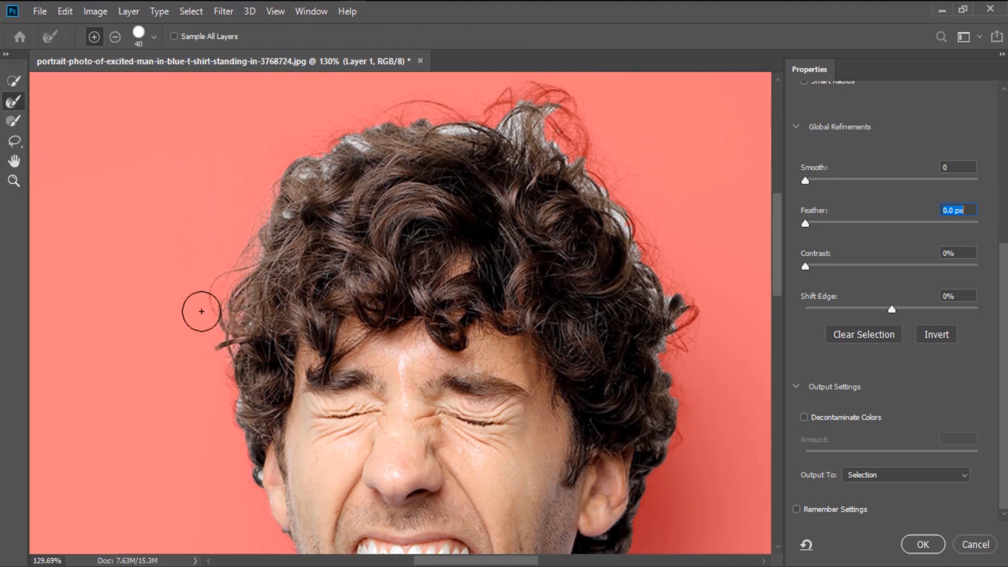
{"action": "mouse_move", "coordinate": [252, 231]}
{"action": "left_mouse_down"}
{"action": "mouse_move", "coordinate": [288, 187]}
{"action": "mouse_move", "coordinate": [355, 156]}
{"action": "mouse_move", "coordinate": [485, 128]}
{"action": "mouse_move", "coordinate": [374, 133]}
{"action": "mouse_move", "coordinate": [320, 156]}
{"action": "mouse_move", "coordinate": [313, 143]}
{"action": "mouse_move", "coordinate": [286, 188]}
{"action": "mouse_move", "coordinate": [281, 180]}
{"action": "mouse_move", "coordinate": [424, 130]}
{"action": "mouse_move", "coordinate": [558, 109]}
{"action": "mouse_move", "coordinate": [560, 122]}
{"action": "mouse_move", "coordinate": [416, 115]}
{"action": "mouse_move", "coordinate": [524, 132]}
{"action": "mouse_move", "coordinate": [677, 222]}
{"action": "mouse_move", "coordinate": [578, 181]}
{"action": "mouse_move", "coordinate": [616, 202]}
{"action": "mouse_move", "coordinate": [642, 233]}
{"action": "mouse_move", "coordinate": [681, 342]}
{"action": "mouse_move", "coordinate": [685, 283]}
{"action": "mouse_move", "coordinate": [660, 385]}
{"action": "left_mouse_up"}
{"action": "left_click_drag", "start_coordinate": [649, 476], "coordinate": [633, 524]}
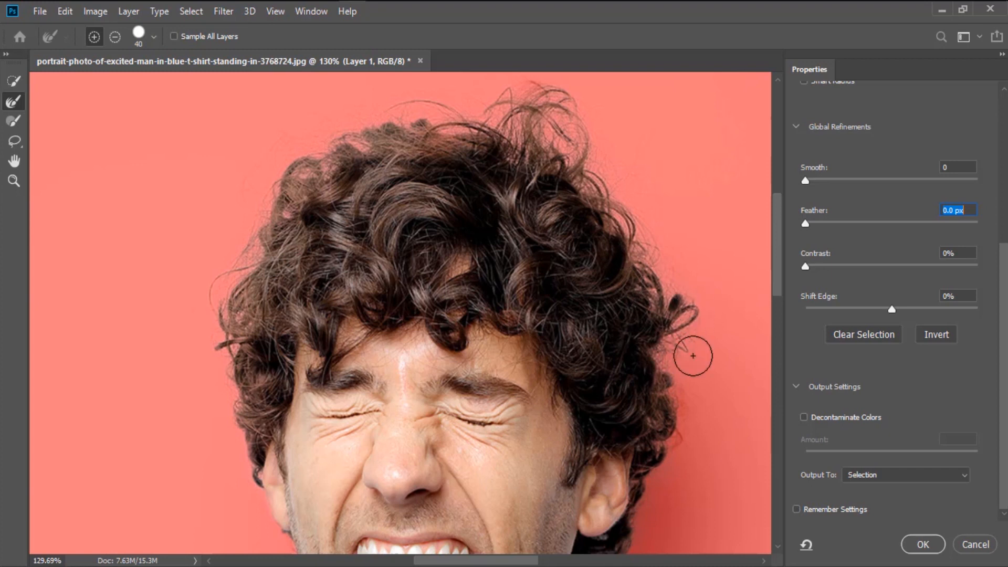
- Refine the selection edge at the hair below the ear and where the neck meets the shirt collar
{"action": "left_click_drag", "start_coordinate": [471, 311], "coordinate": [415, 105]}
{"action": "mouse_move", "coordinate": [489, 333]}
{"action": "left_mouse_down"}
{"action": "mouse_move", "coordinate": [493, 356]}
{"action": "mouse_move", "coordinate": [497, 344]}
{"action": "left_mouse_up"}
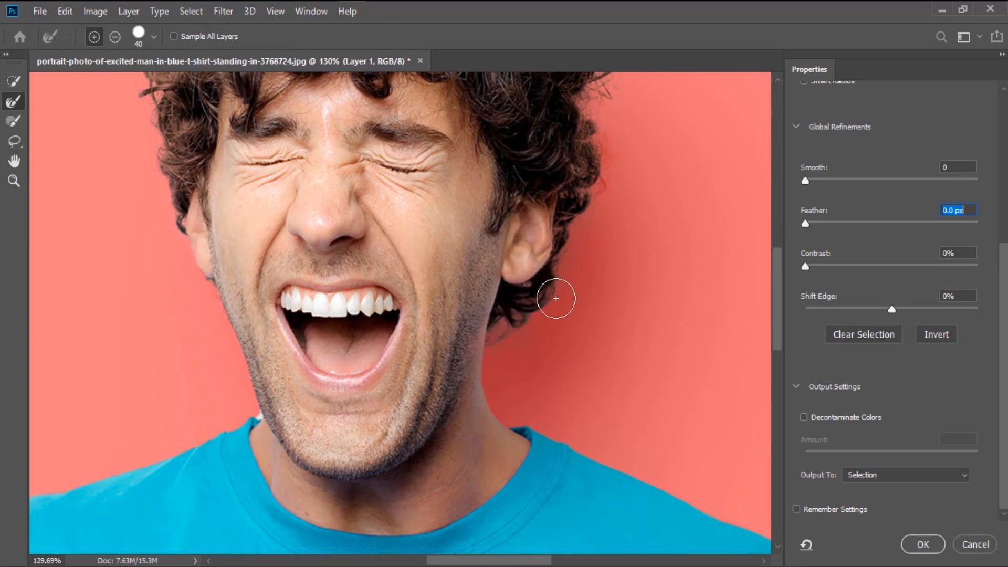
{"action": "mouse_move", "coordinate": [226, 404]}
{"action": "left_mouse_down"}
{"action": "mouse_move", "coordinate": [246, 423]}
{"action": "mouse_move", "coordinate": [270, 409]}
{"action": "left_mouse_up"}
- Refine the selection edge along the outer side of the forearm at the image's lower left
{"action": "left_click_drag", "start_coordinate": [320, 362], "coordinate": [482, 211]}
{"action": "left_click_drag", "start_coordinate": [289, 376], "coordinate": [466, 170]}
{"action": "left_click_drag", "start_coordinate": [317, 367], "coordinate": [397, 277]}
{"action": "left_click_drag", "start_coordinate": [316, 333], "coordinate": [315, 319]}
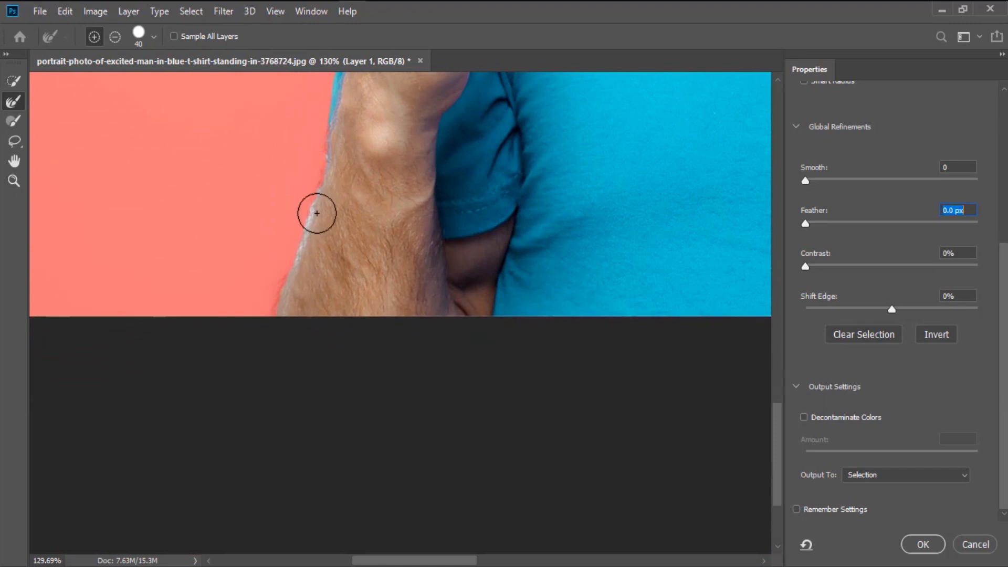
{"action": "mouse_move", "coordinate": [299, 186]}
{"action": "left_mouse_down"}
{"action": "mouse_move", "coordinate": [298, 213]}
{"action": "mouse_move", "coordinate": [260, 298]}
{"action": "left_mouse_up"}
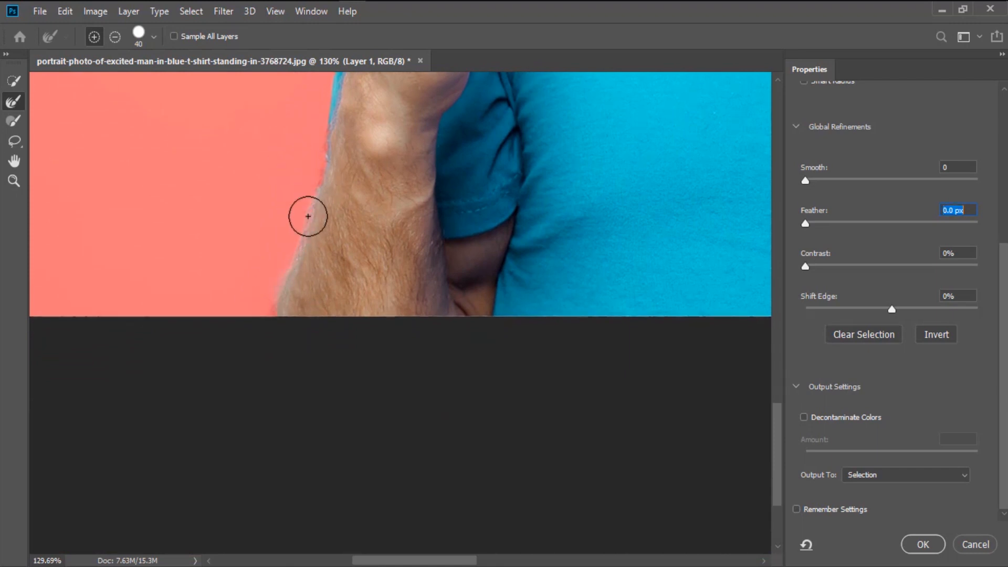
{"action": "mouse_move", "coordinate": [311, 217]}
{"action": "left_mouse_down"}
{"action": "mouse_move", "coordinate": [260, 332]}
{"action": "mouse_move", "coordinate": [344, 152]}
{"action": "mouse_move", "coordinate": [286, 267]}
{"action": "mouse_move", "coordinate": [355, 98]}
{"action": "mouse_move", "coordinate": [258, 338]}
{"action": "mouse_move", "coordinate": [303, 201]}
{"action": "mouse_move", "coordinate": [279, 299]}
{"action": "left_mouse_up"}
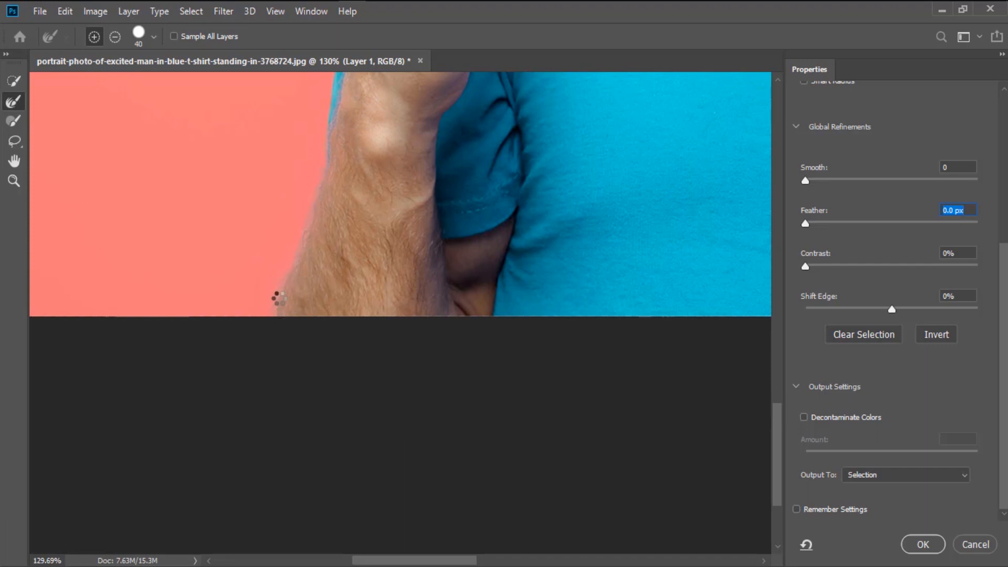
- Refine the selection edge along the outer side of the forearm and sleeve at the image's lower right
{"action": "mouse_move", "coordinate": [572, 254]}
{"action": "left_mouse_down"}
{"action": "mouse_move", "coordinate": [527, 274]}
{"action": "mouse_move", "coordinate": [266, 281]}
{"action": "left_mouse_up"}
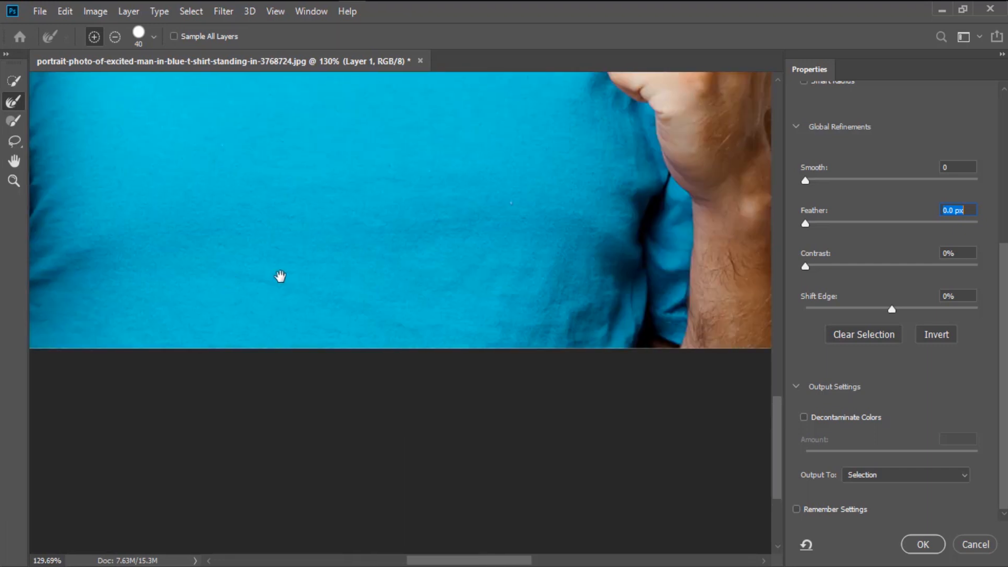
{"action": "left_click_drag", "start_coordinate": [367, 279], "coordinate": [192, 278]}
{"action": "mouse_move", "coordinate": [238, 213]}
{"action": "left_mouse_down"}
{"action": "mouse_move", "coordinate": [257, 162]}
{"action": "mouse_move", "coordinate": [261, 237]}
{"action": "mouse_move", "coordinate": [265, 150]}
{"action": "mouse_move", "coordinate": [257, 261]}
{"action": "mouse_move", "coordinate": [277, 192]}
{"action": "mouse_move", "coordinate": [267, 233]}
{"action": "mouse_move", "coordinate": [272, 167]}
{"action": "mouse_move", "coordinate": [272, 259]}
{"action": "mouse_move", "coordinate": [267, 164]}
{"action": "mouse_move", "coordinate": [267, 216]}
{"action": "mouse_move", "coordinate": [229, 167]}
{"action": "mouse_move", "coordinate": [264, 230]}
{"action": "left_mouse_up"}
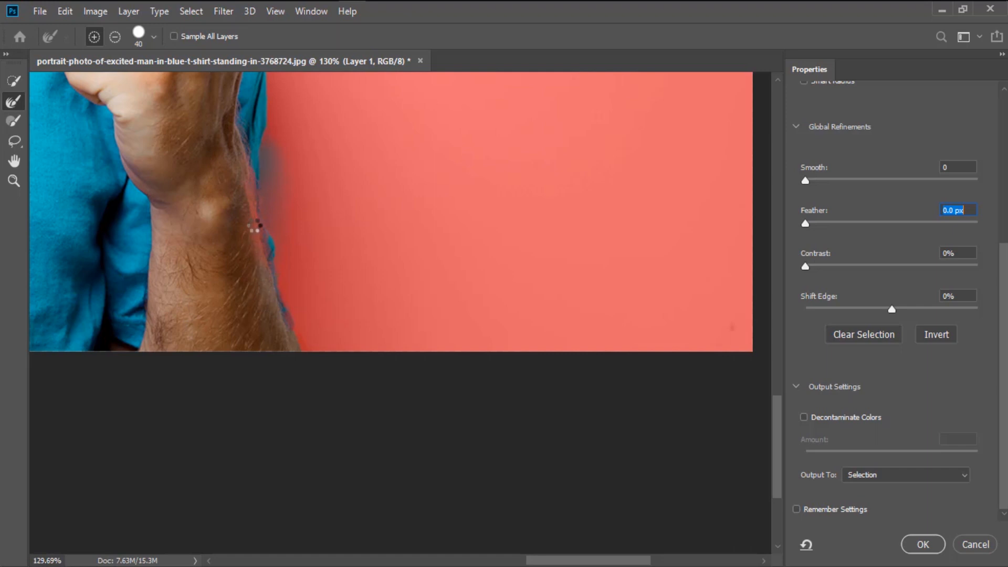
{"action": "mouse_move", "coordinate": [252, 198]}
{"action": "left_mouse_down"}
{"action": "mouse_move", "coordinate": [274, 251]}
{"action": "mouse_move", "coordinate": [247, 189]}
{"action": "left_mouse_up"}
{"action": "left_click", "coordinate": [287, 339]}
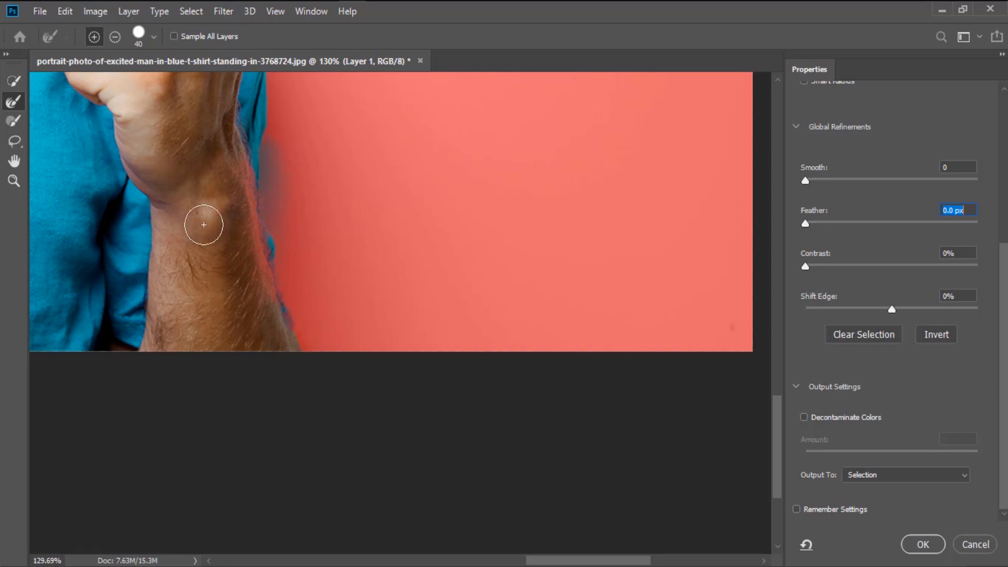
{"action": "left_click", "coordinate": [13, 81]}
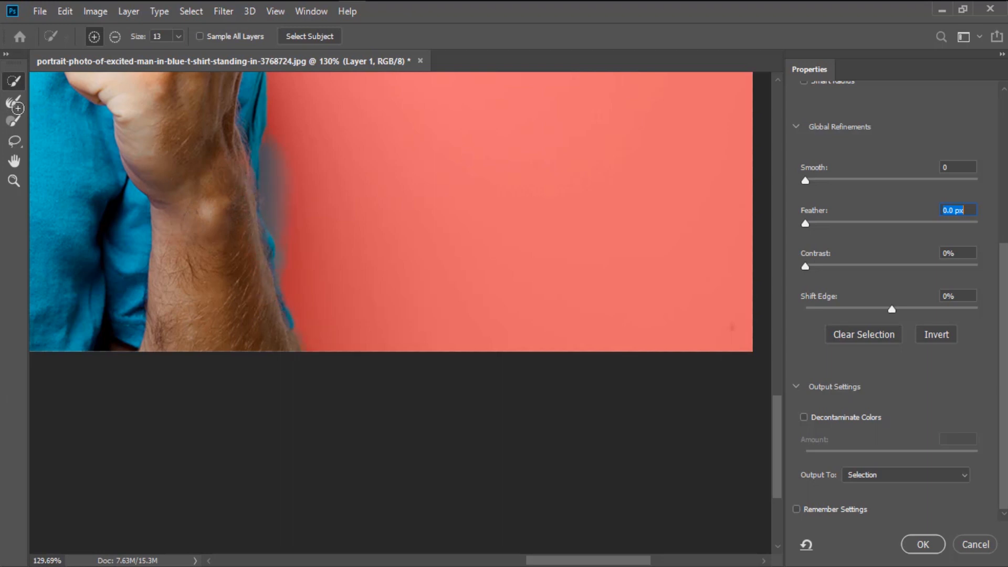
{"action": "key", "text": "r"}
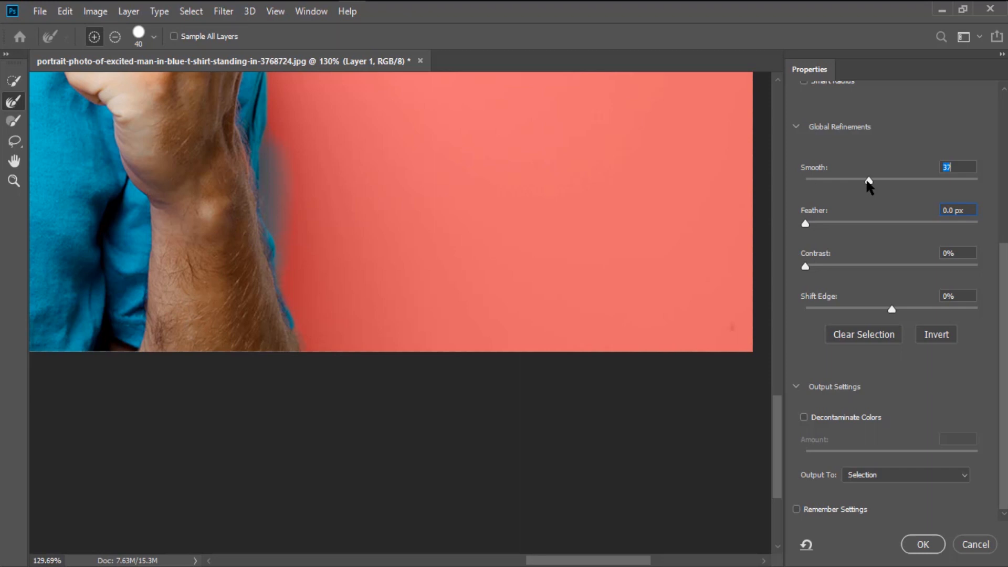
- Set the selection's global refinements to Smooth 36, Feather 2.3 px and Contrast 34%
{"action": "key", "text": "space"}
{"action": "left_click_drag", "start_coordinate": [399, 206], "coordinate": [526, 468]}
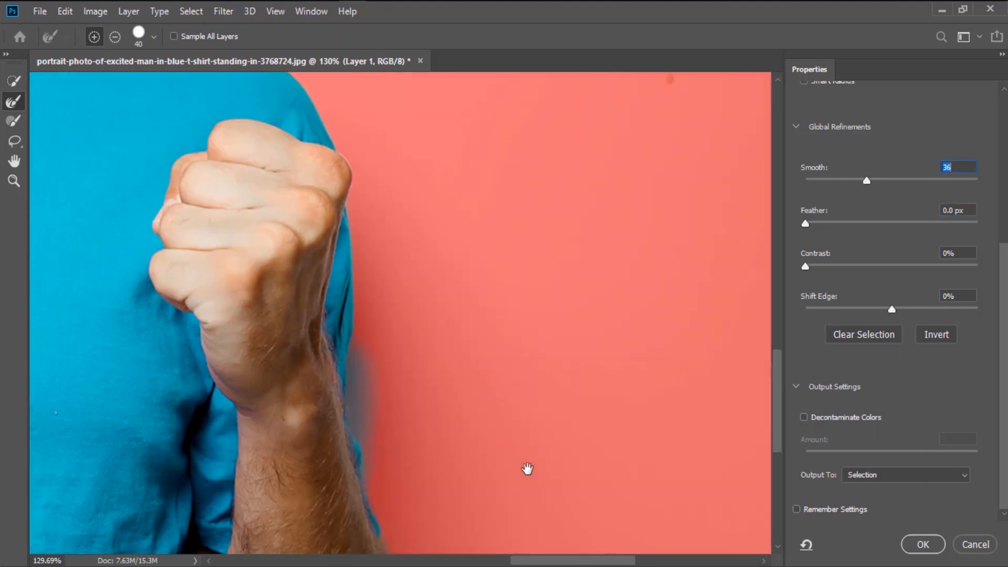
{"action": "key", "text": "z"}
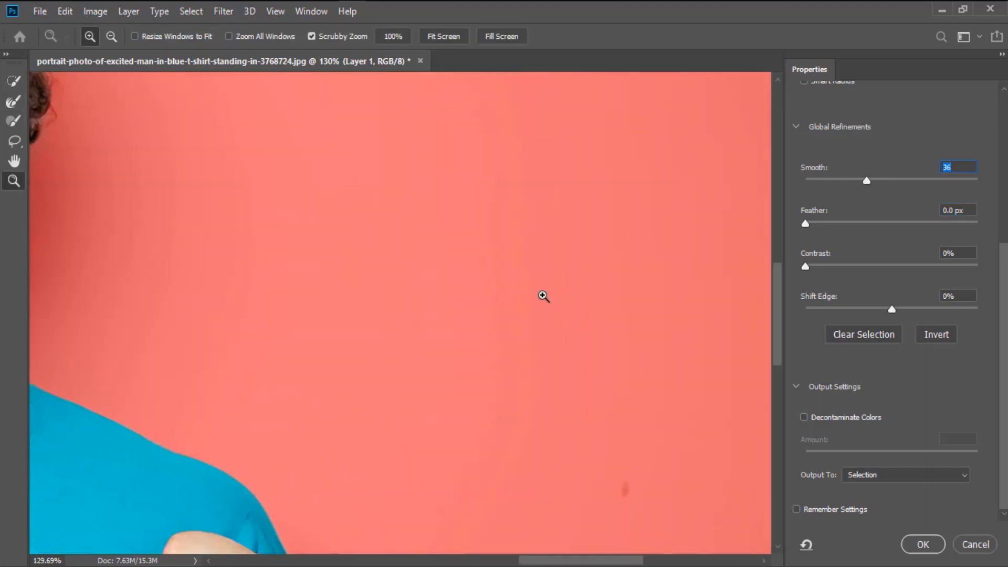
{"action": "left_click_drag", "start_coordinate": [542, 294], "coordinate": [448, 294]}
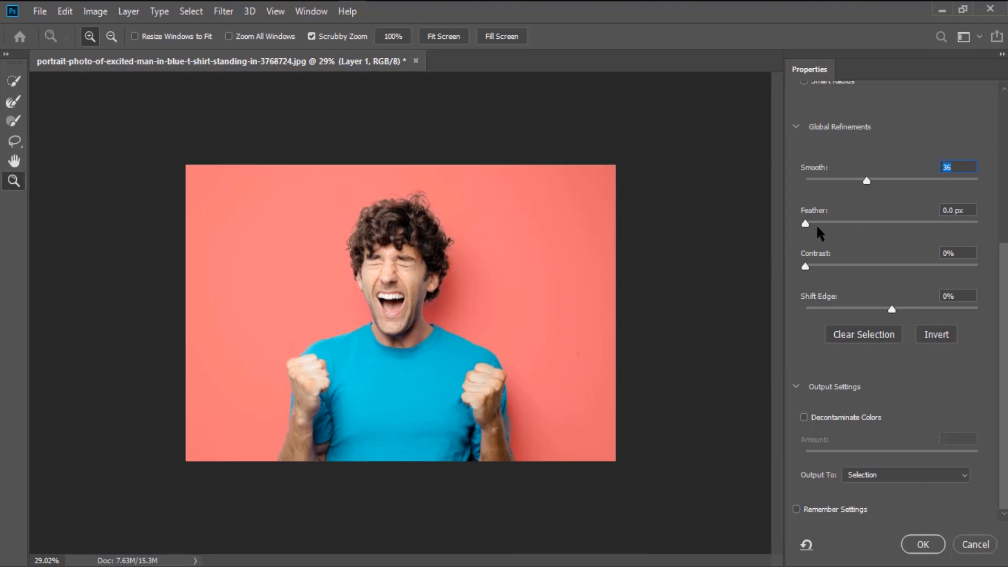
{"action": "left_click", "coordinate": [826, 222]}
{"action": "left_click_drag", "start_coordinate": [806, 267], "coordinate": [859, 263]}
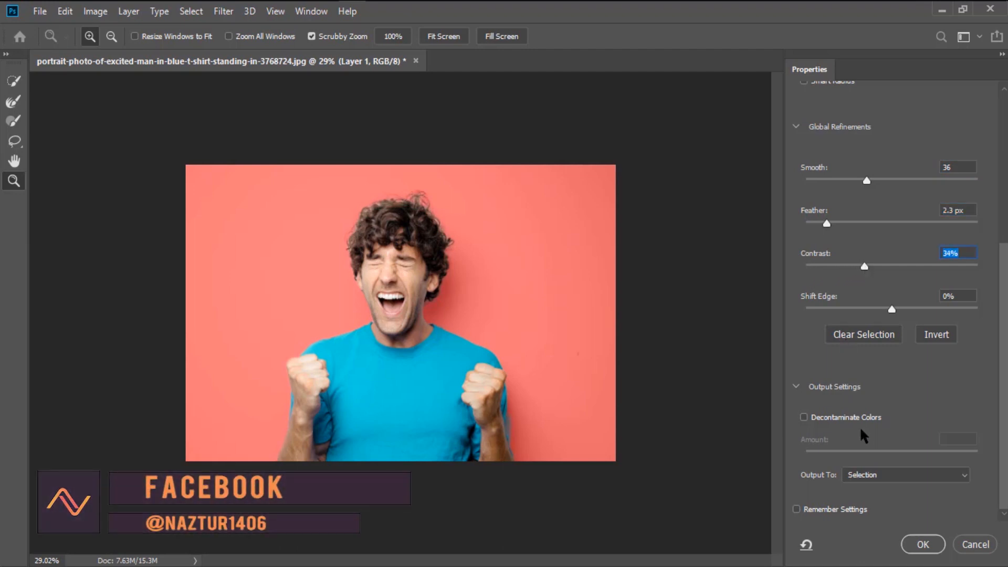
- Output the refined selection as a Layer Mask on Layer 1
{"action": "left_click", "coordinate": [879, 474]}
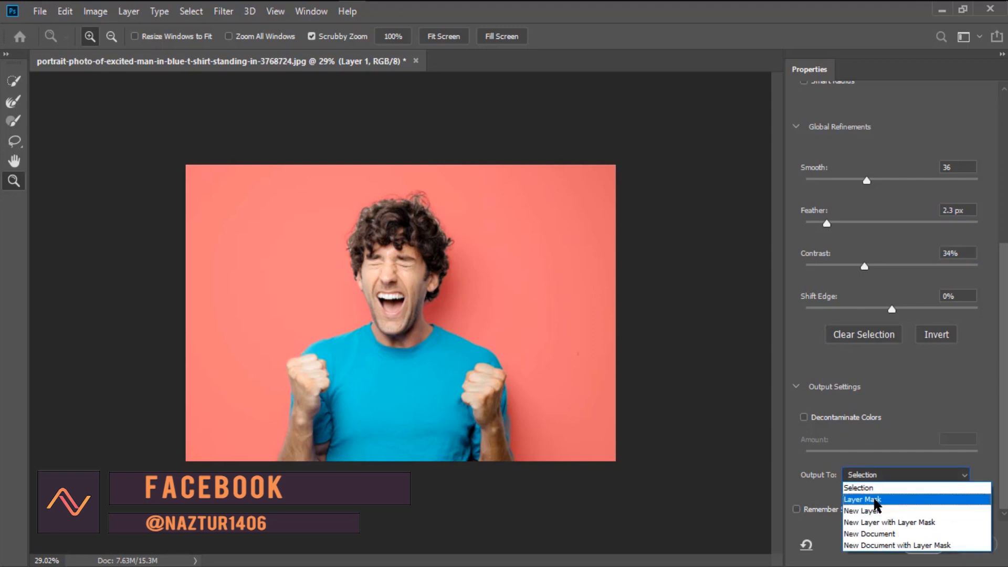
{"action": "left_click", "coordinate": [878, 497]}
{"action": "left_click", "coordinate": [922, 544]}
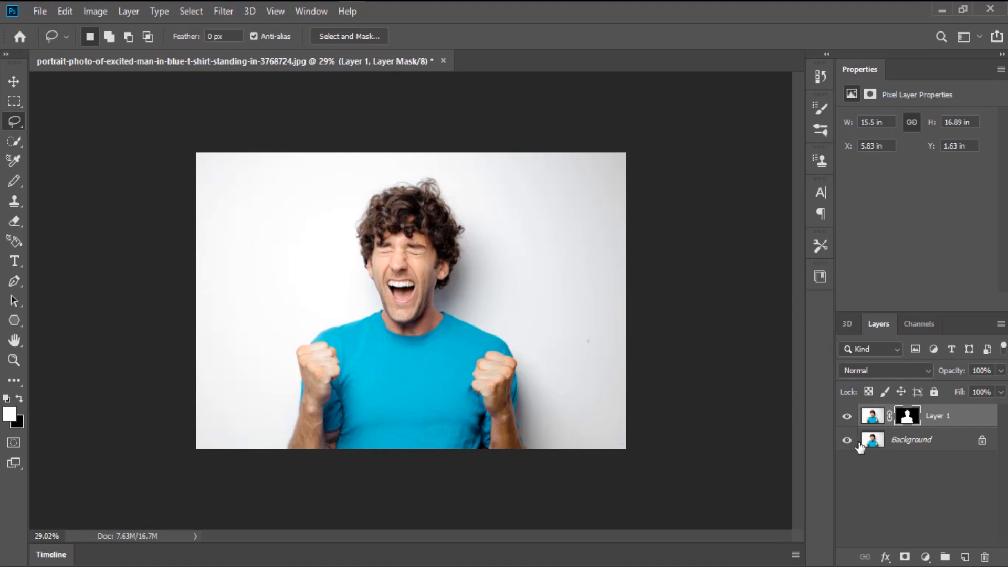
- Hide the Background layer and add a white (ffffff) Solid Color fill layer directly above it
{"action": "left_click", "coordinate": [847, 440]}
{"action": "left_click", "coordinate": [902, 446]}
{"action": "left_click", "coordinate": [925, 556]}
{"action": "left_click", "coordinate": [907, 292]}
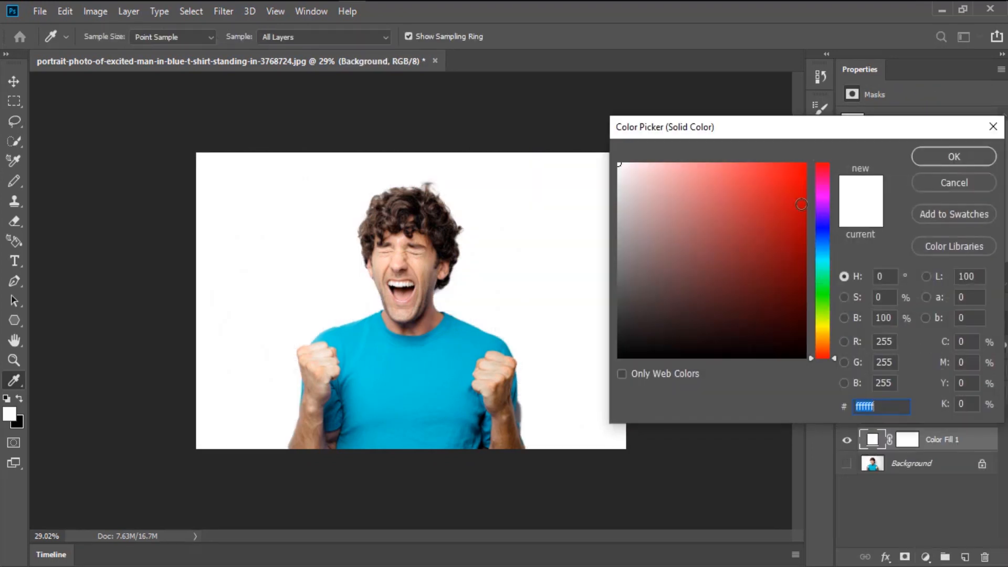
{"action": "left_click", "coordinate": [951, 158]}
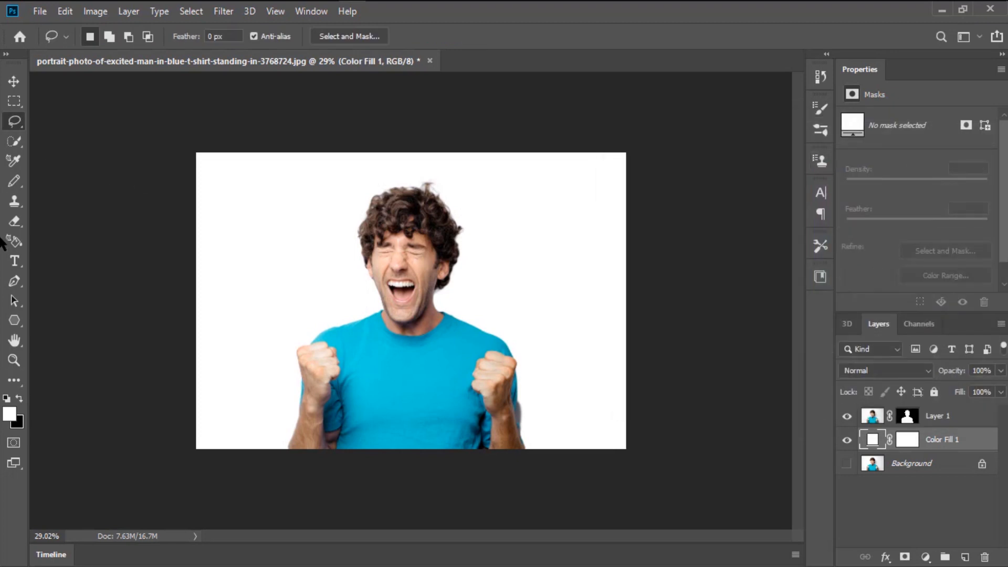
- Set the Pen tool to Shape mode with a yellow fill and no stroke
{"action": "left_click", "coordinate": [14, 280]}
{"action": "left_click", "coordinate": [116, 36]}
{"action": "left_click", "coordinate": [123, 47]}
{"action": "left_click", "coordinate": [165, 36]}
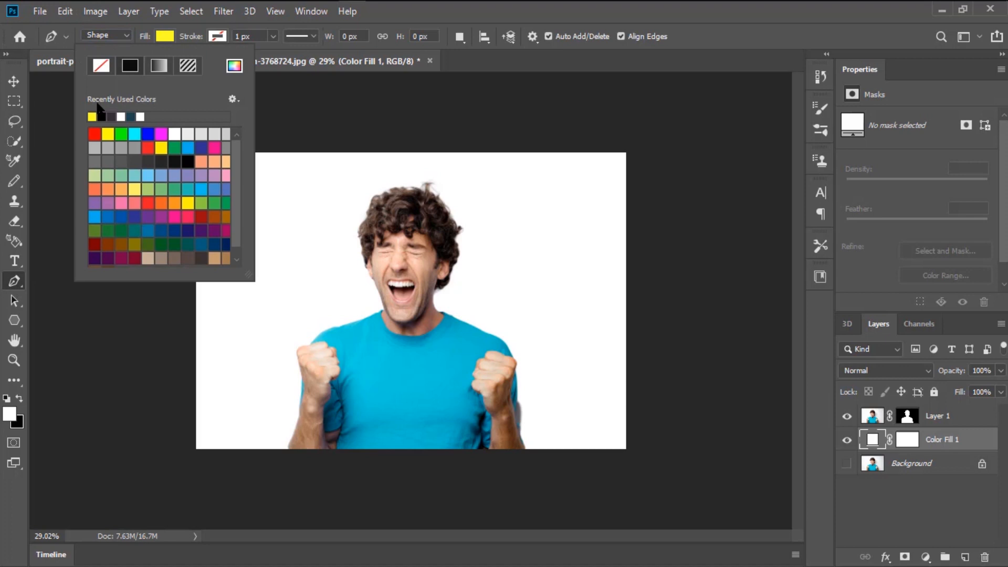
{"action": "left_click", "coordinate": [217, 35]}
{"action": "left_click", "coordinate": [217, 36]}
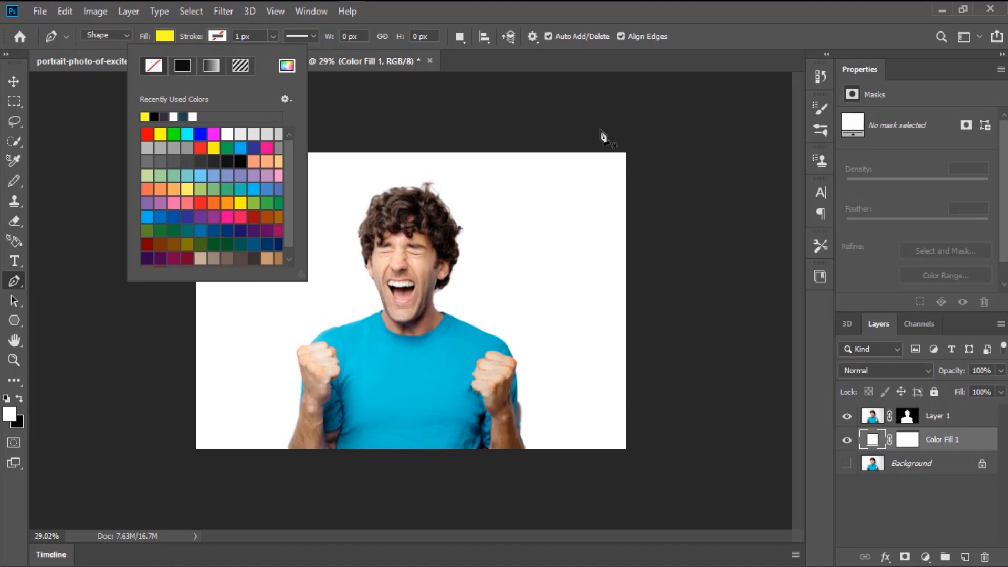
{"action": "left_click", "coordinate": [614, 130]}
{"action": "key", "text": "ctrl+z"}
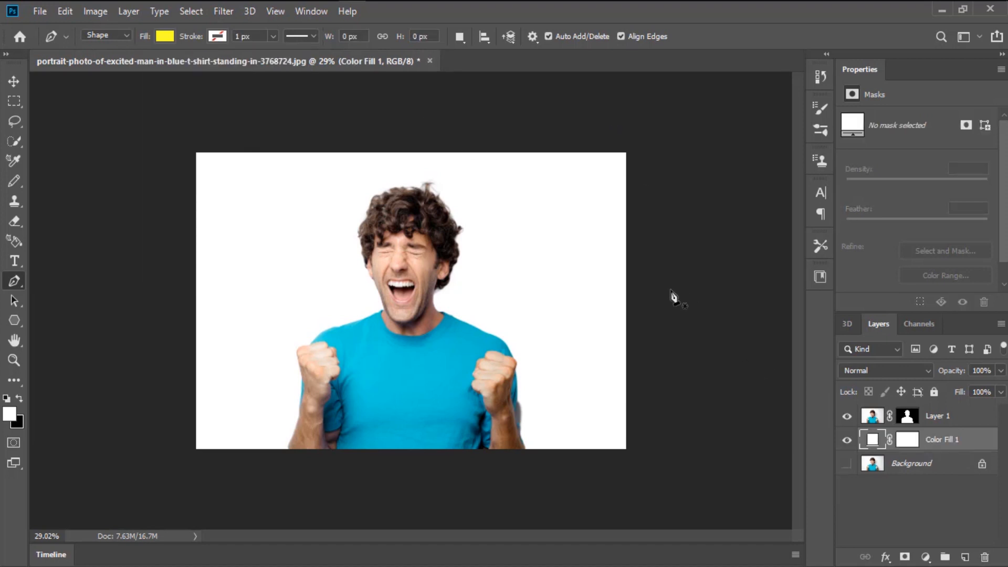
- Draw a closed yellow shape with a wavy upper edge behind the man, about 2635 px wide and 1145 px high, covering the image's lower part
{"action": "left_click", "coordinate": [670, 290]}
{"action": "left_click_drag", "start_coordinate": [548, 269], "coordinate": [492, 294]}
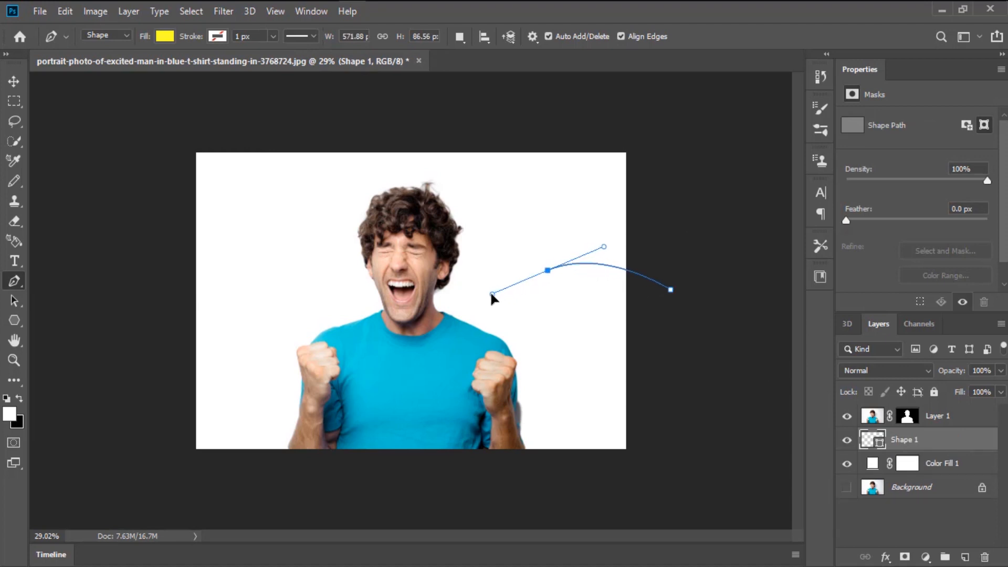
{"action": "left_click_drag", "start_coordinate": [408, 300], "coordinate": [340, 277]}
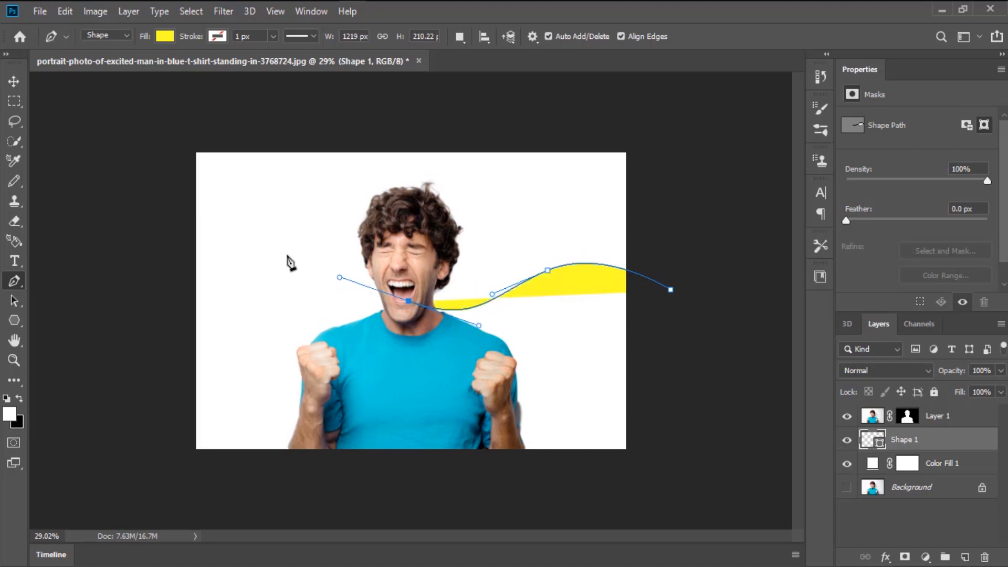
{"action": "left_click_drag", "start_coordinate": [270, 255], "coordinate": [125, 271]}
{"action": "left_click", "coordinate": [132, 447]}
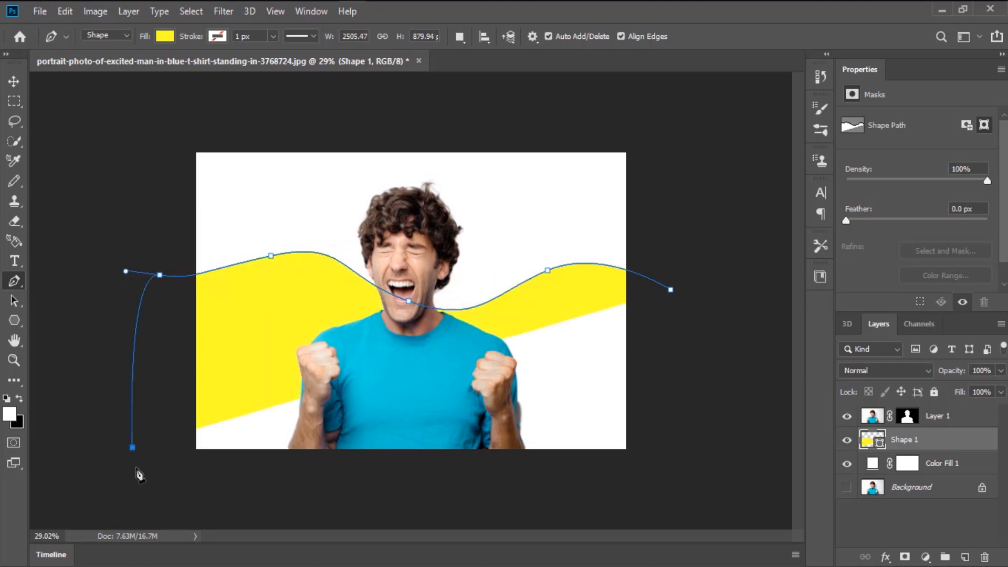
{"action": "left_click", "coordinate": [205, 489]}
{"action": "left_click", "coordinate": [698, 506]}
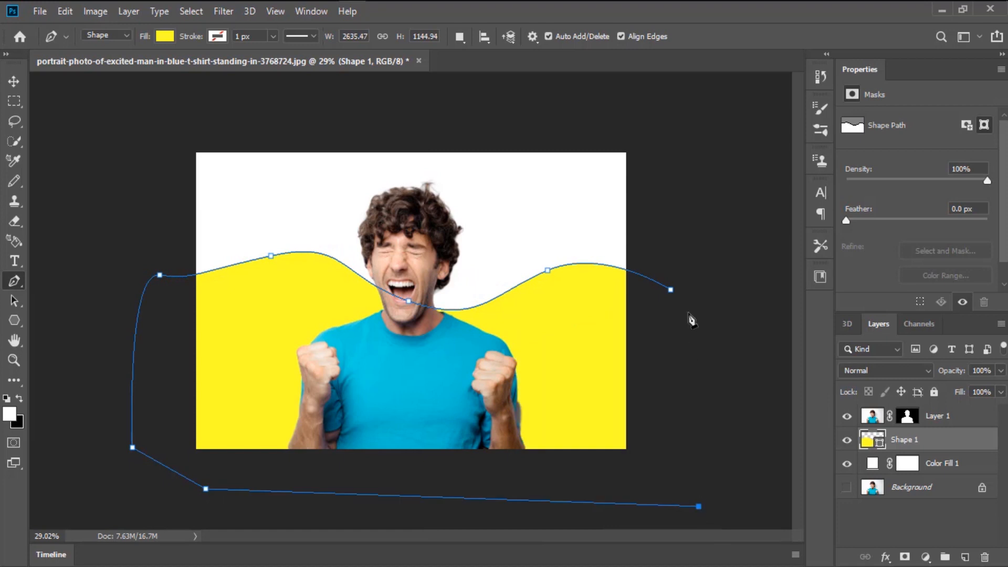
{"action": "left_click", "coordinate": [670, 290]}
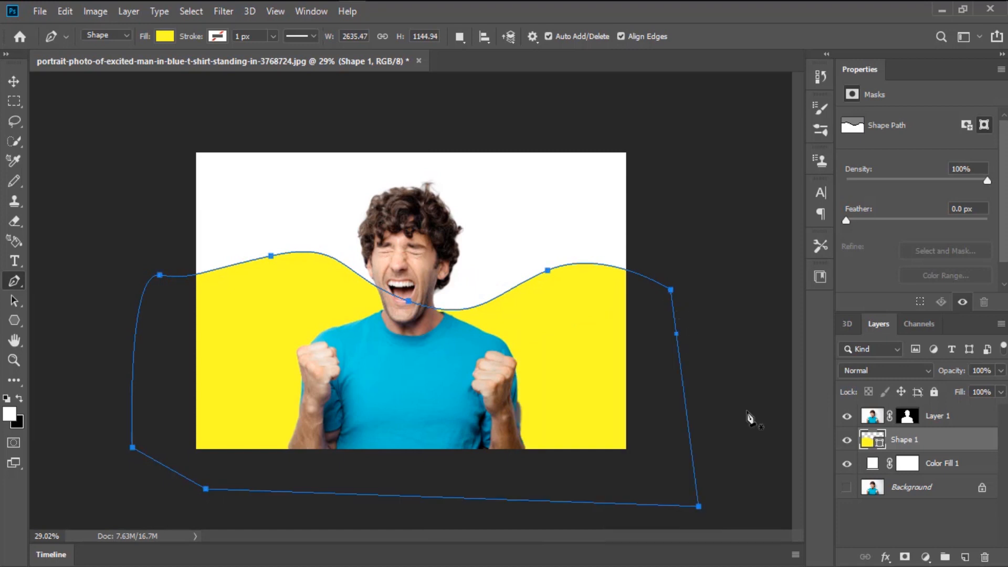
- Convert Layer 1, Shape 1 and Color Fill 1 together into a single smart object
{"action": "left_click", "coordinate": [949, 417]}
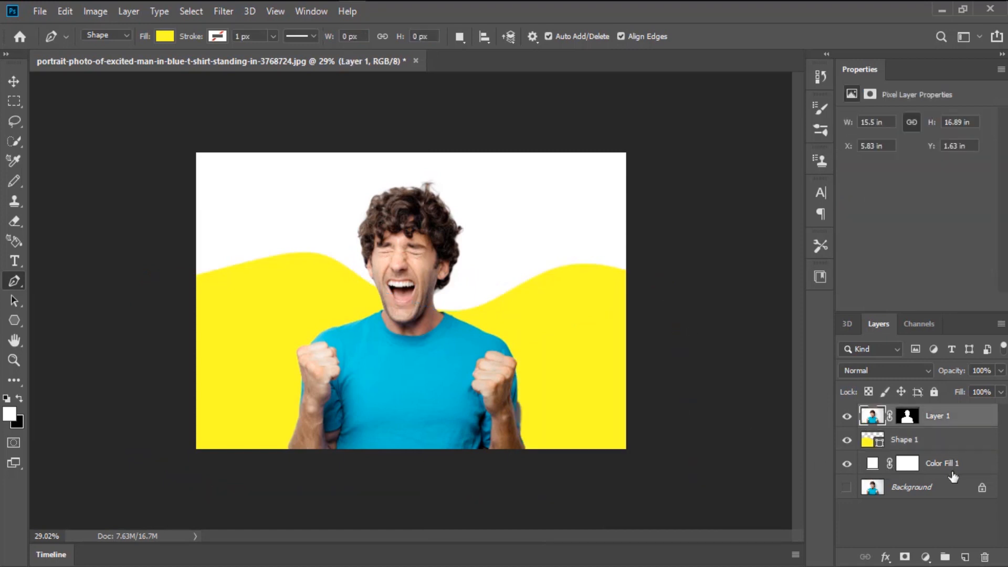
{"action": "left_click", "coordinate": [953, 467], "text": "shift"}
{"action": "right_click", "coordinate": [951, 468]}
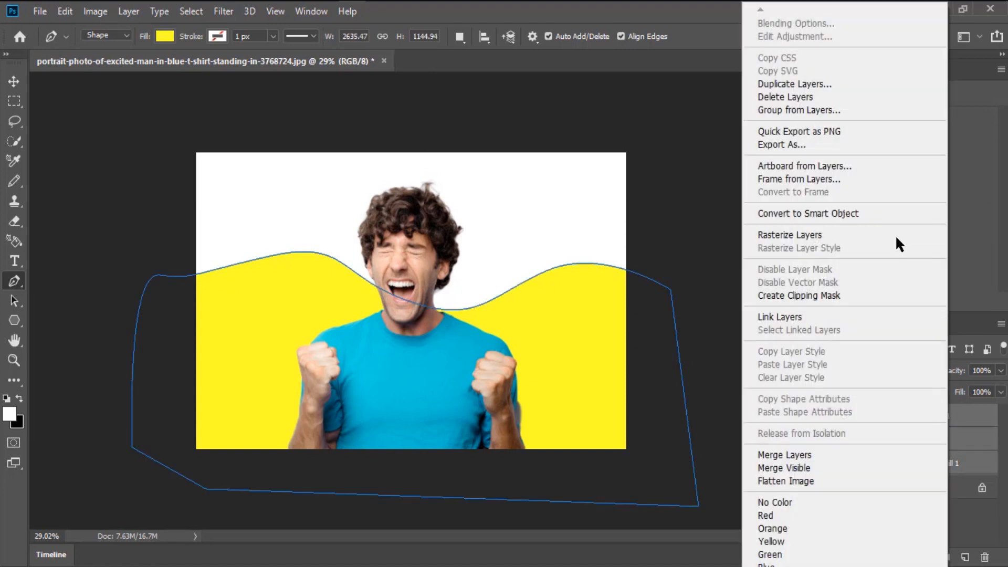
{"action": "left_click", "coordinate": [855, 213]}
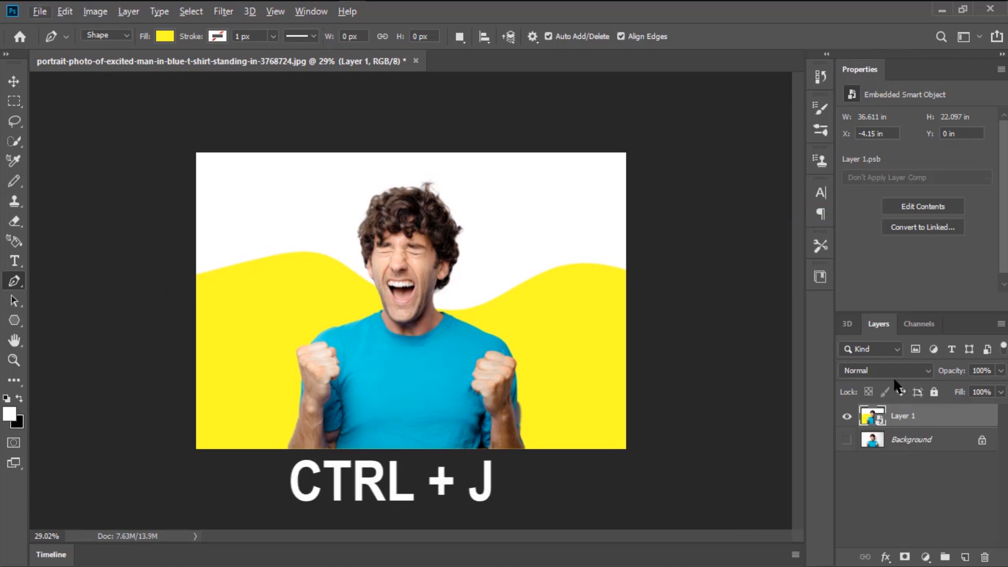
- Duplicate the smart object layer twice and hide both copies
{"action": "key", "text": "ctrl+j"}
{"action": "key", "text": "ctrl+j"}
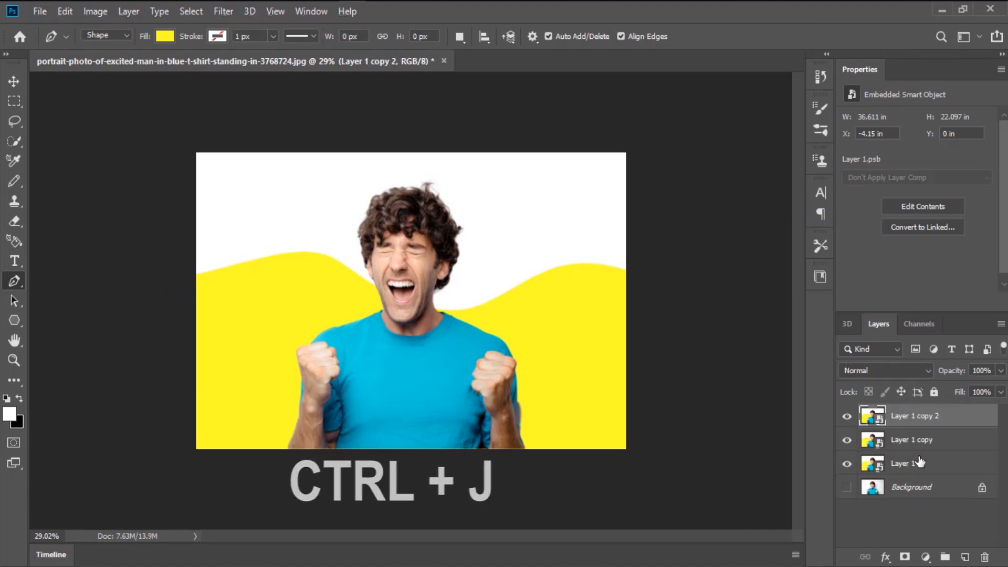
{"action": "left_click", "coordinate": [846, 415]}
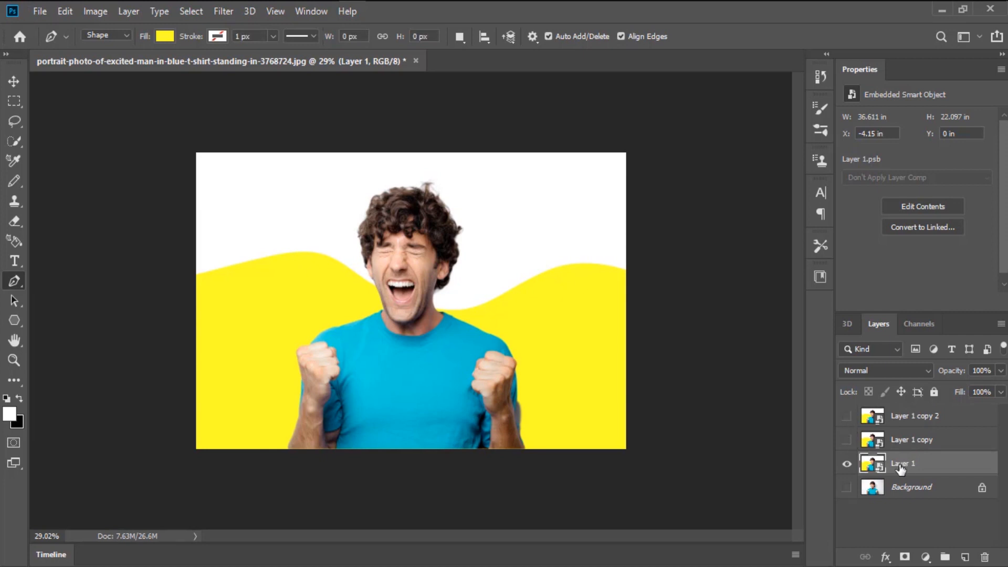
- Apply the Poster Edges filter to Layer 1 with Edge Thickness 0, Edge Intensity 0 and Posterization 2
{"action": "left_click", "coordinate": [224, 11]}
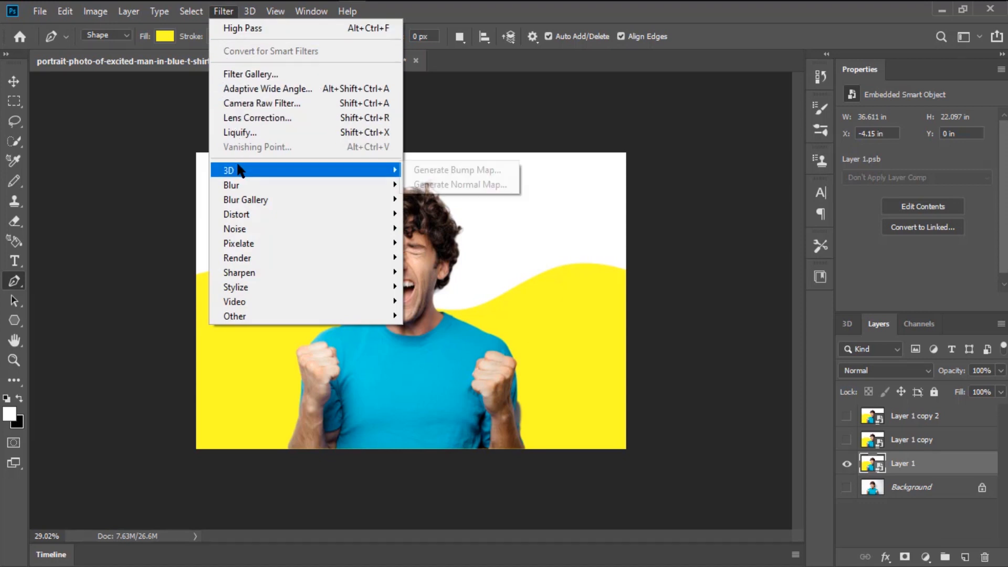
{"action": "left_click", "coordinate": [260, 77]}
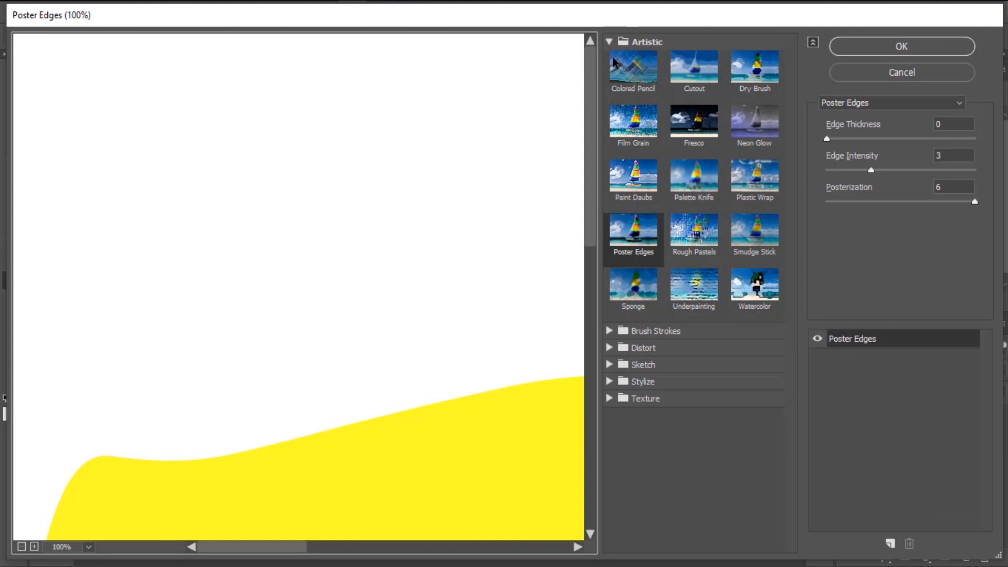
{"action": "left_click", "coordinate": [608, 41]}
{"action": "left_click", "coordinate": [608, 42]}
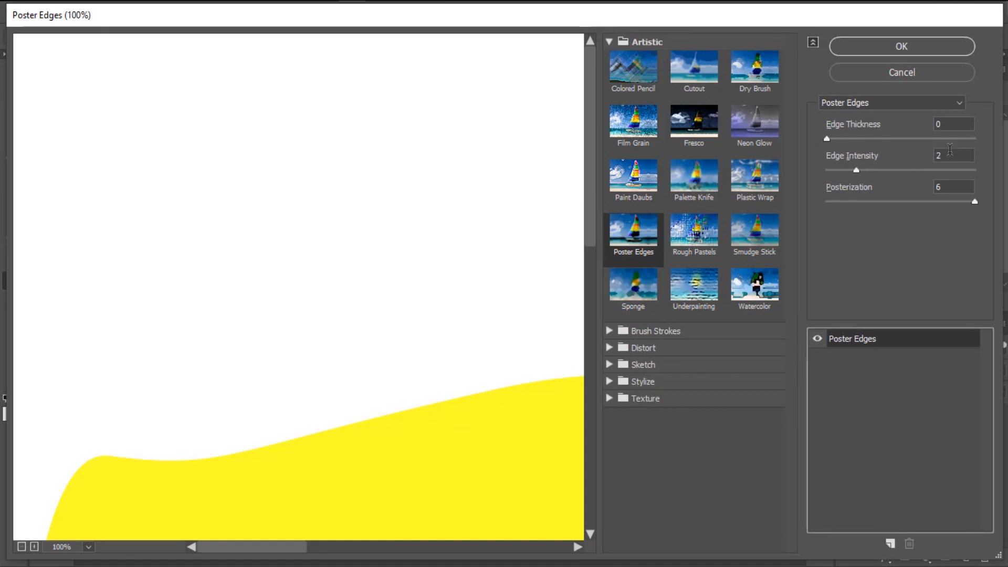
{"action": "left_click", "coordinate": [947, 155]}
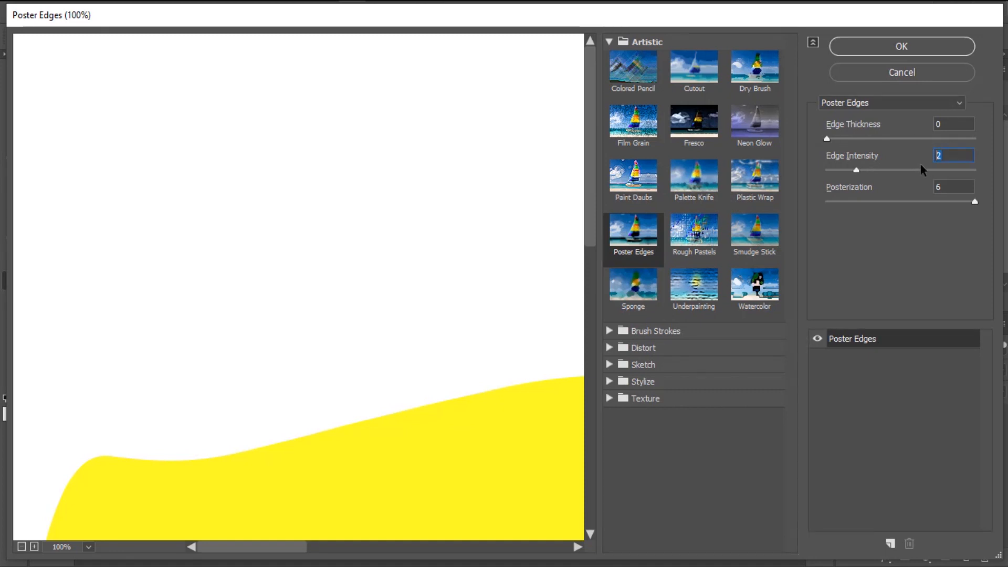
{"action": "type", "text": "0"}
{"action": "left_click_drag", "start_coordinate": [924, 188], "coordinate": [909, 198]}
{"action": "type", "text": "2"}
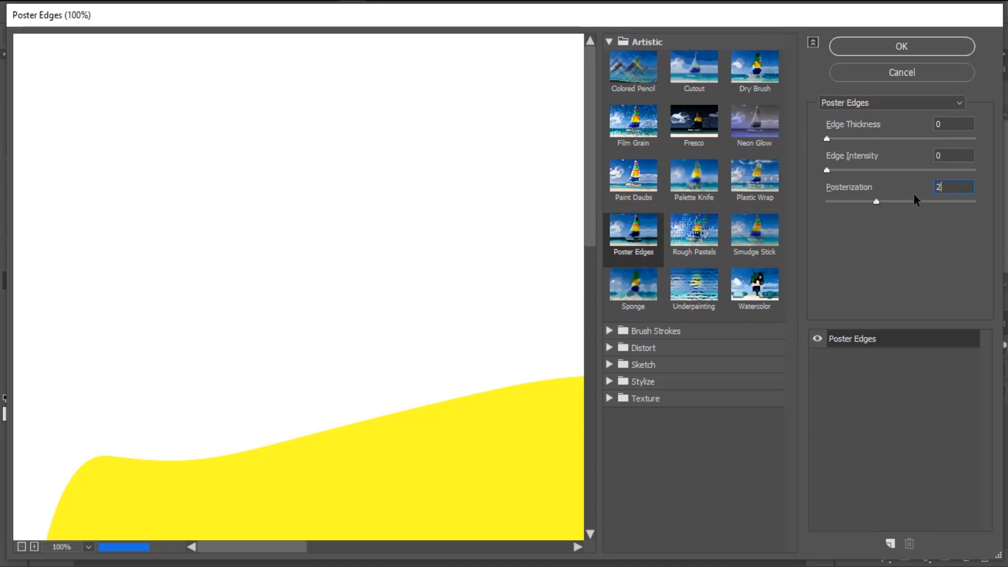
{"action": "left_click", "coordinate": [928, 50]}
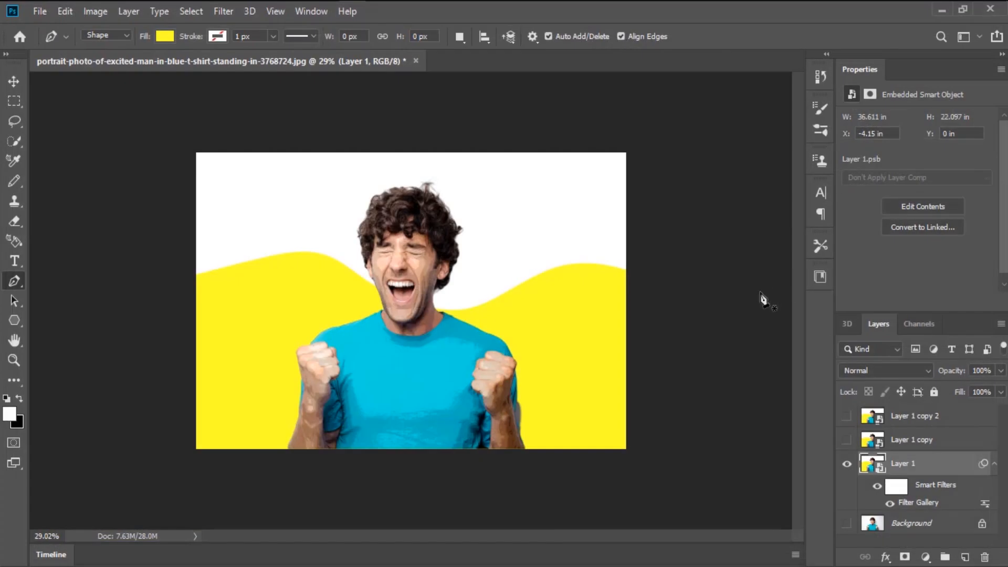
- Apply an Unsharp Mask to Layer 1 with an amount of 90%, a radius of 5.0 pixels and a threshold of 10 levels
{"action": "left_click", "coordinate": [225, 12]}
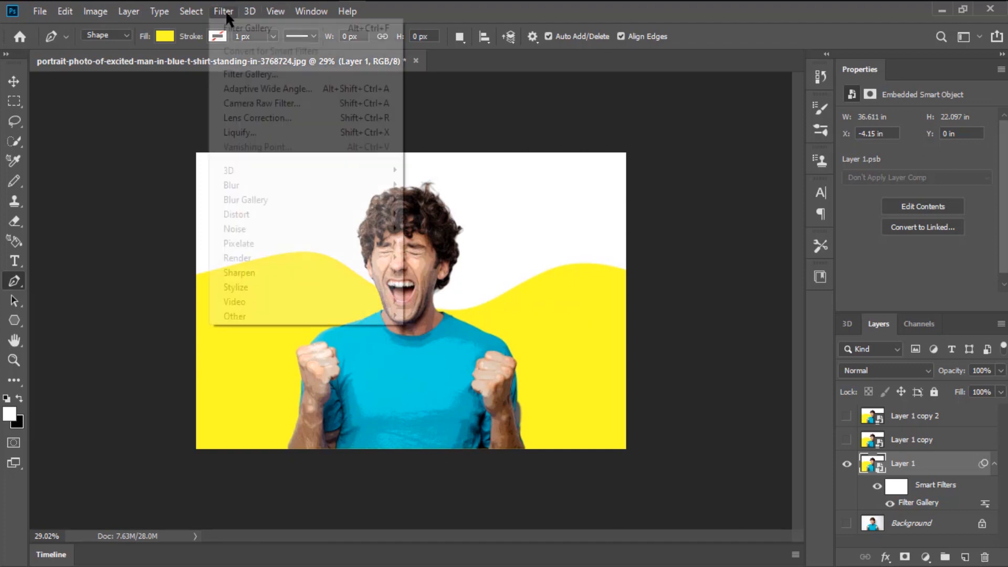
{"action": "mouse_move", "coordinate": [274, 273]}
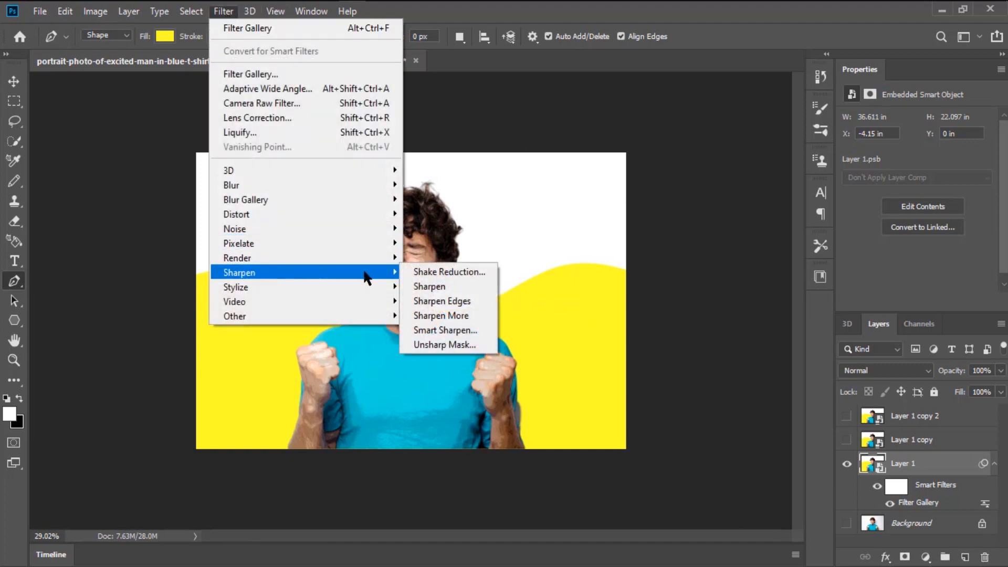
{"action": "left_click", "coordinate": [435, 343]}
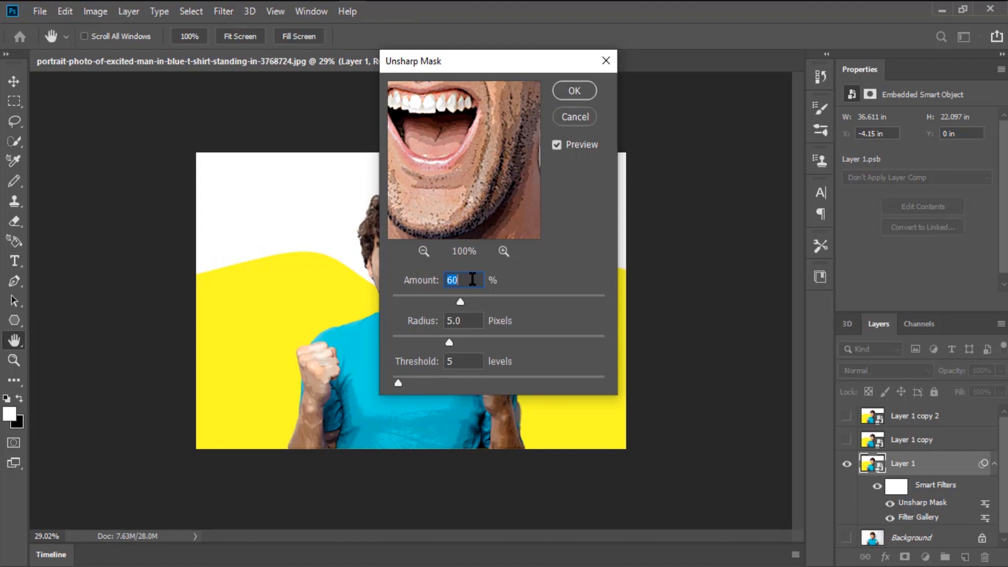
{"action": "type", "text": "90"}
{"action": "left_click", "coordinate": [568, 89]}
{"action": "key", "text": "p"}
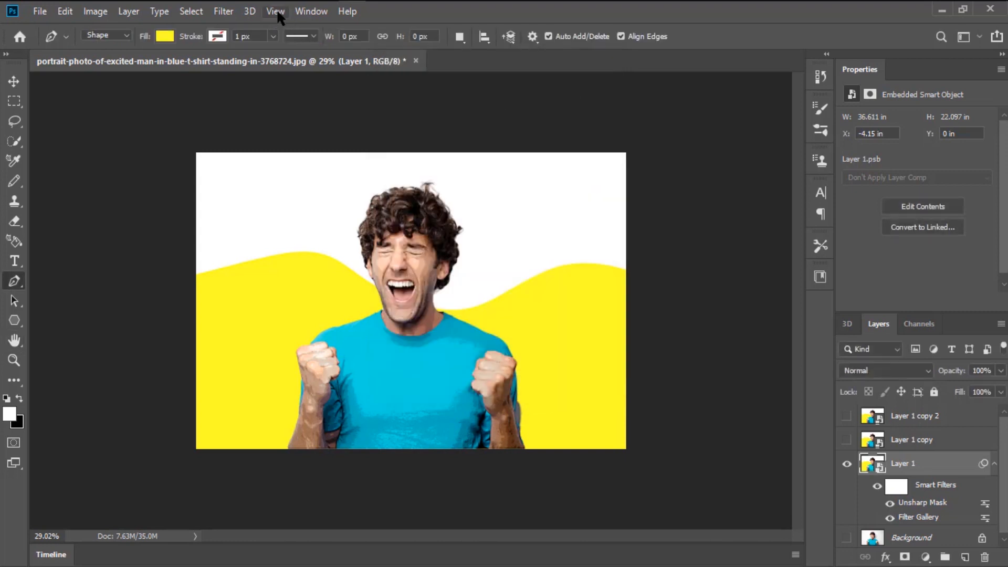
- Apply the Oil Paint filter to Layer 1 with Stylization 4.0, Cleanliness 3.0, Scale 0.1, Bristle Detail 0.0 and Shine 0.0
{"action": "left_click", "coordinate": [223, 11]}
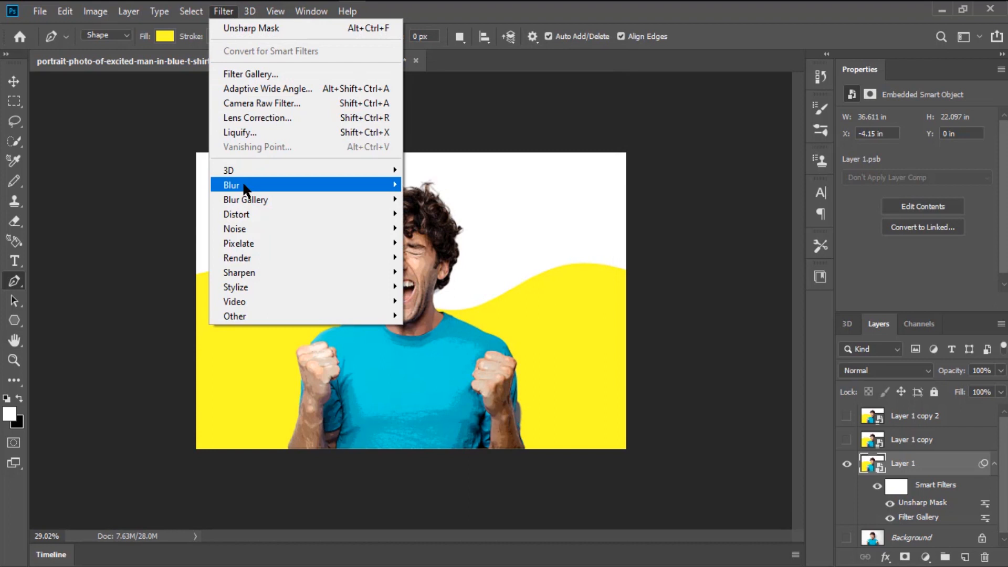
{"action": "mouse_move", "coordinate": [265, 294]}
{"action": "mouse_move", "coordinate": [332, 290]}
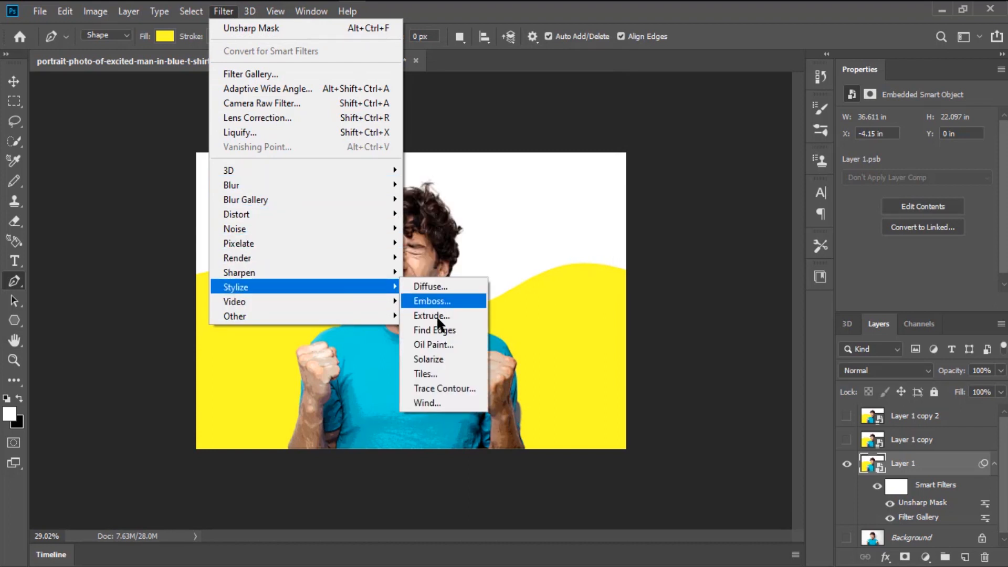
{"action": "left_click", "coordinate": [433, 344]}
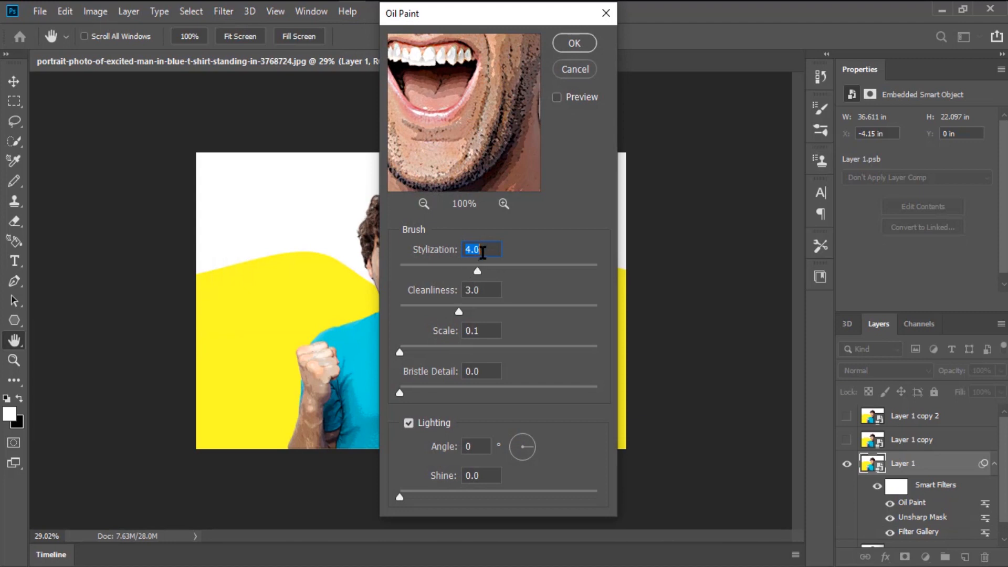
{"action": "left_click", "coordinate": [487, 331]}
{"action": "left_click", "coordinate": [574, 43]}
{"action": "key", "text": "p"}
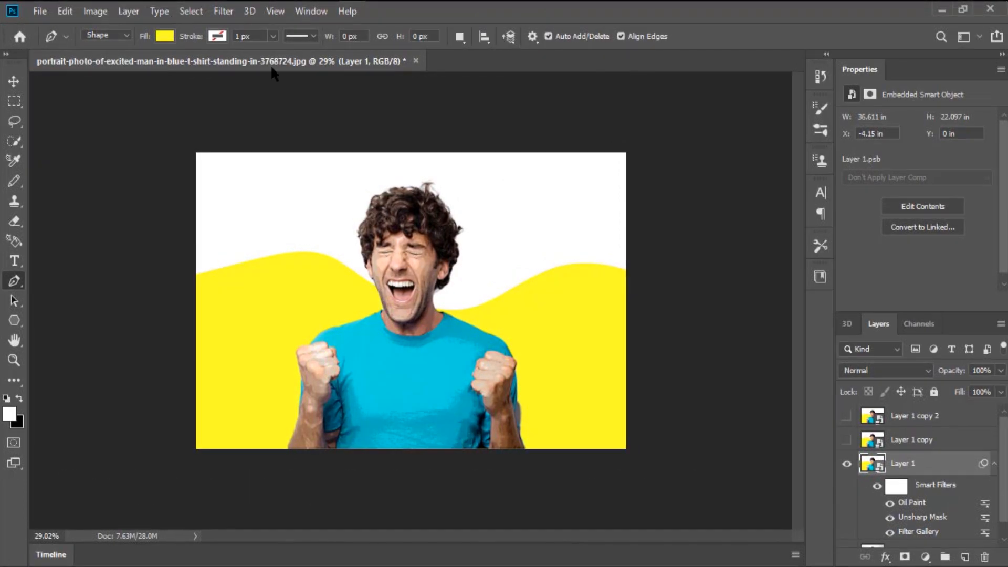
- Add a second Unsharp Mask to Layer 1 with an amount of 60%, a radius of 5.0 pixels and a threshold of 5 levels
{"action": "left_click", "coordinate": [223, 11]}
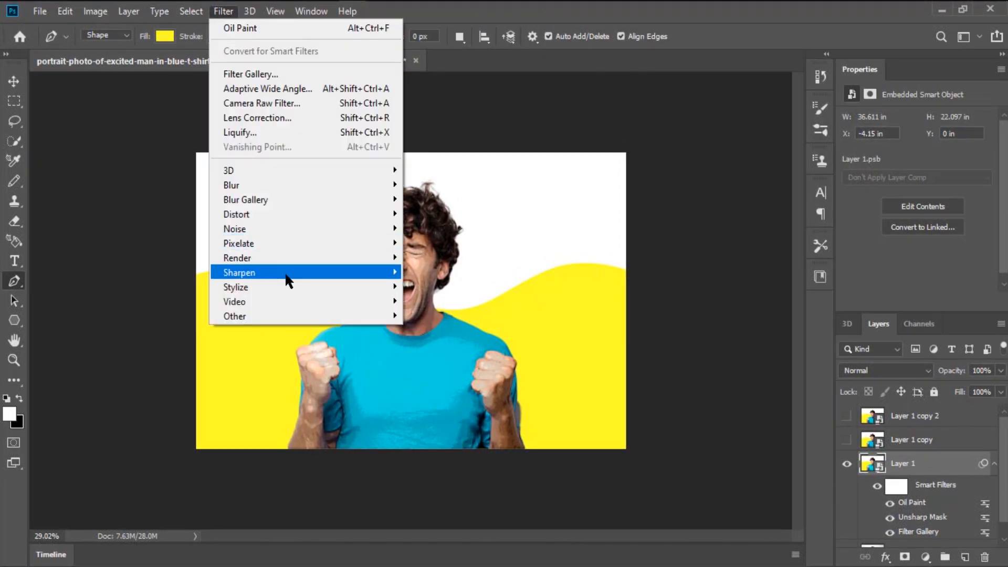
{"action": "mouse_move", "coordinate": [286, 273]}
{"action": "left_click", "coordinate": [471, 344]}
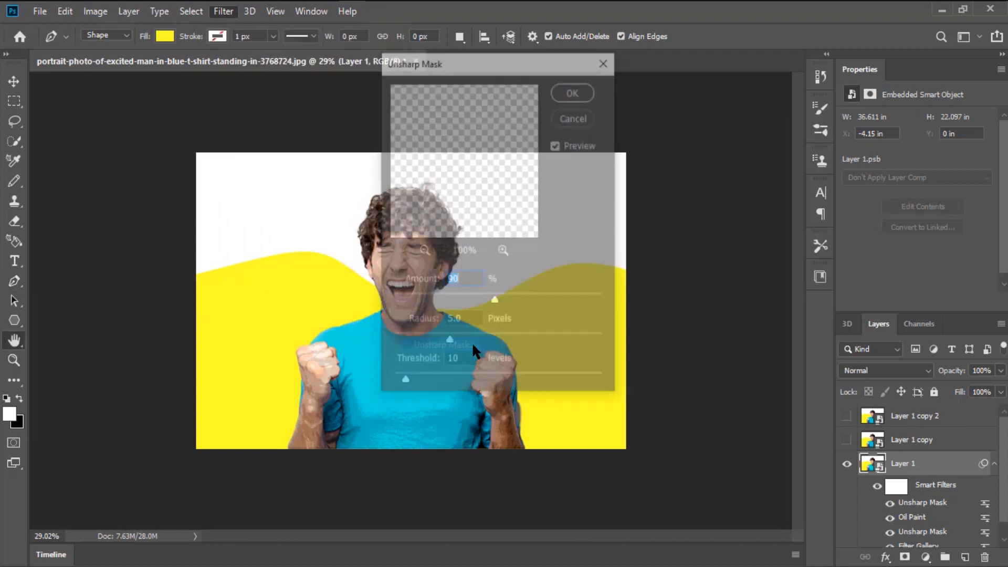
{"action": "type", "text": "60"}
{"action": "left_click", "coordinate": [464, 361]}
{"action": "type", "text": "5"}
{"action": "left_click", "coordinate": [587, 85]}
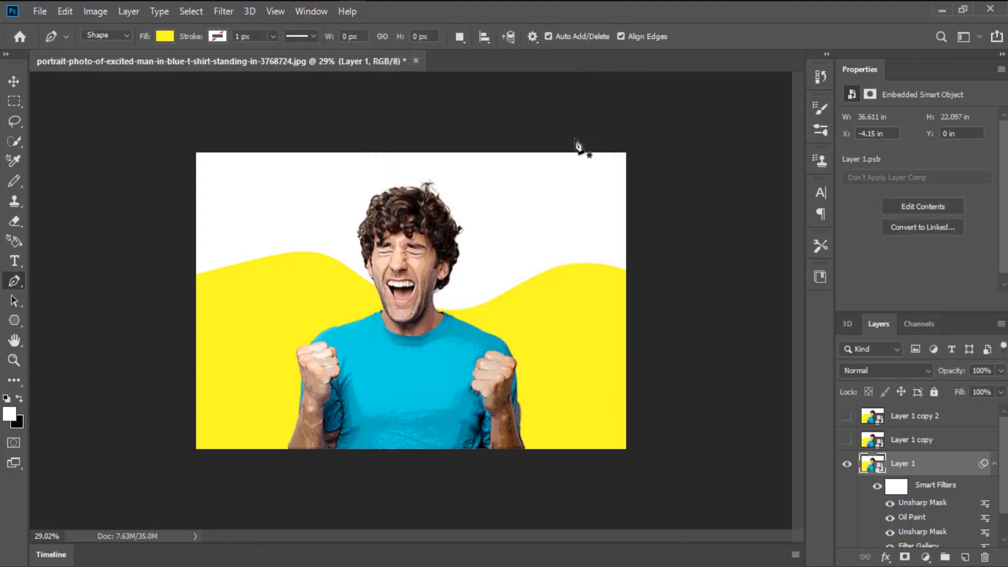
- Rename Layer 1 to "Effects"
{"action": "double_click", "coordinate": [901, 462]}
{"action": "type", "text": "Effects"}
{"action": "key", "text": "Return"}
{"action": "key", "text": "w"}
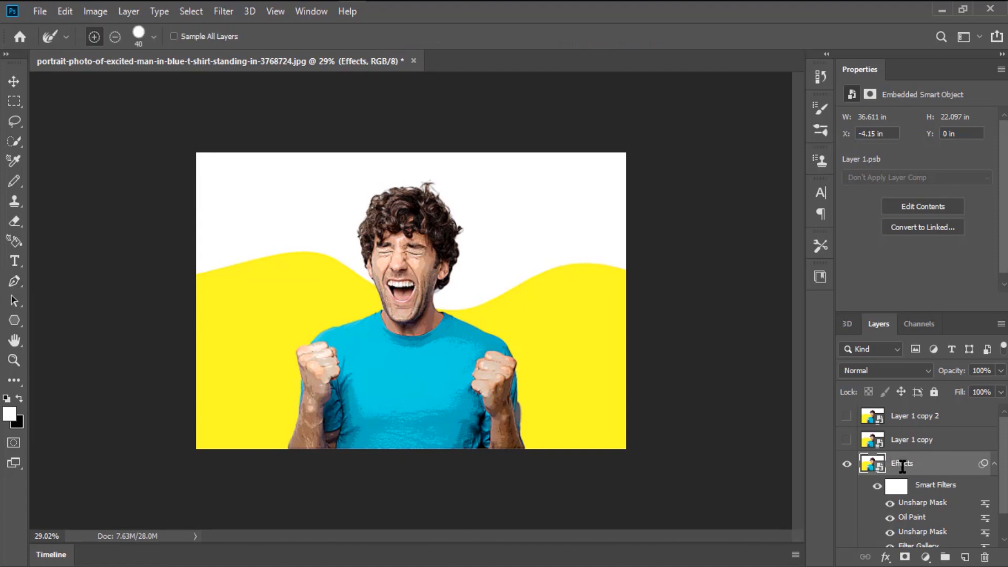
- Show Layer 1 copy and apply Poster Edges to it with Edge Thickness 0, Edge Intensity 3 and Posterization 4
{"action": "left_click", "coordinate": [915, 443]}
{"action": "left_click", "coordinate": [846, 441]}
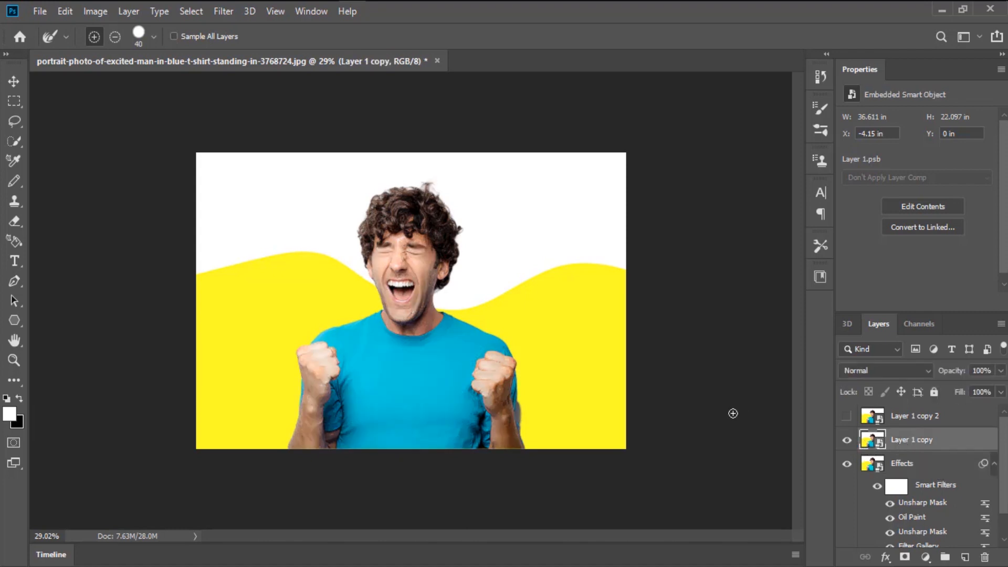
{"action": "left_click", "coordinate": [229, 11]}
{"action": "left_click", "coordinate": [247, 75]}
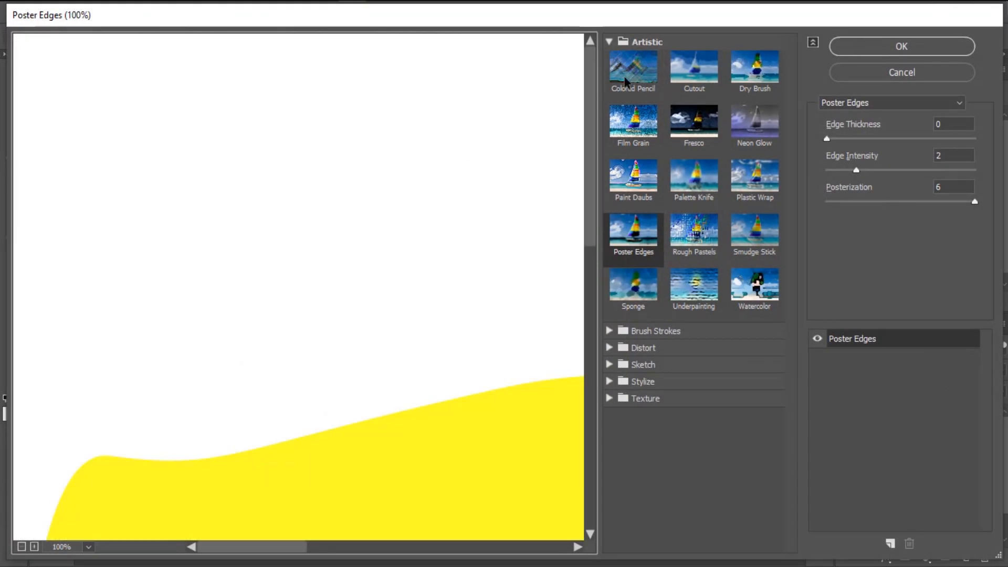
{"action": "left_click", "coordinate": [640, 250]}
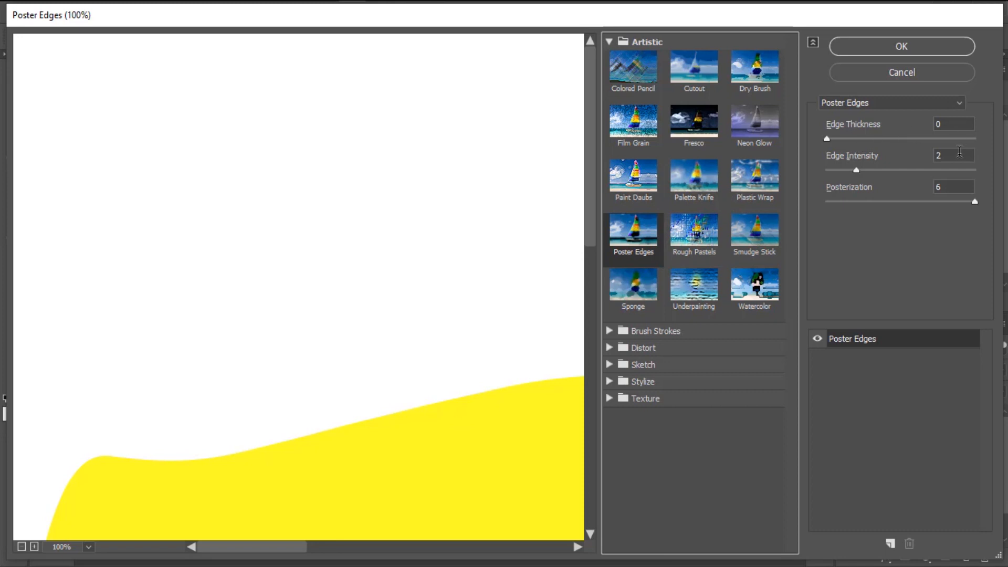
{"action": "left_click", "coordinate": [912, 169]}
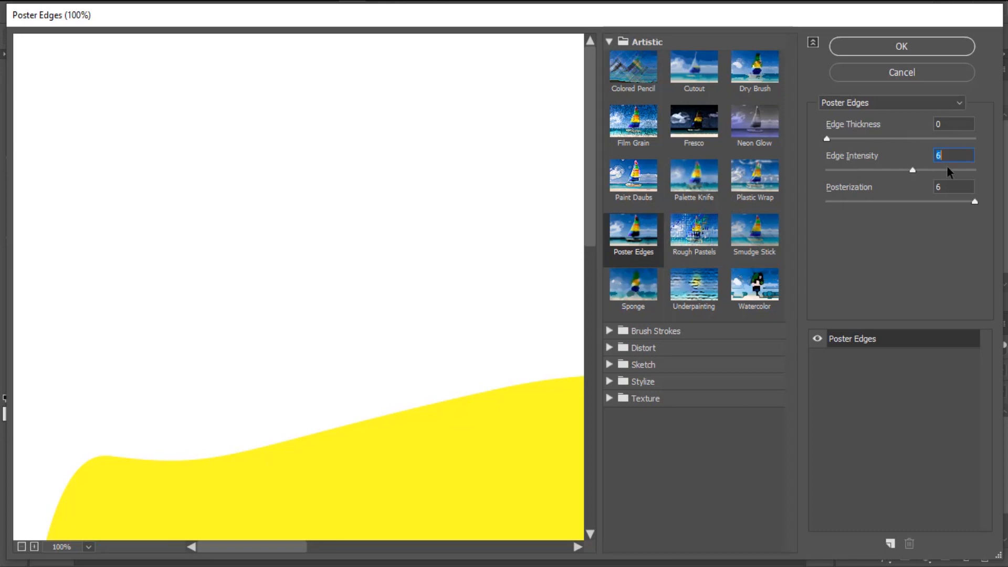
{"action": "type", "text": "3"}
{"action": "left_click", "coordinate": [935, 202]}
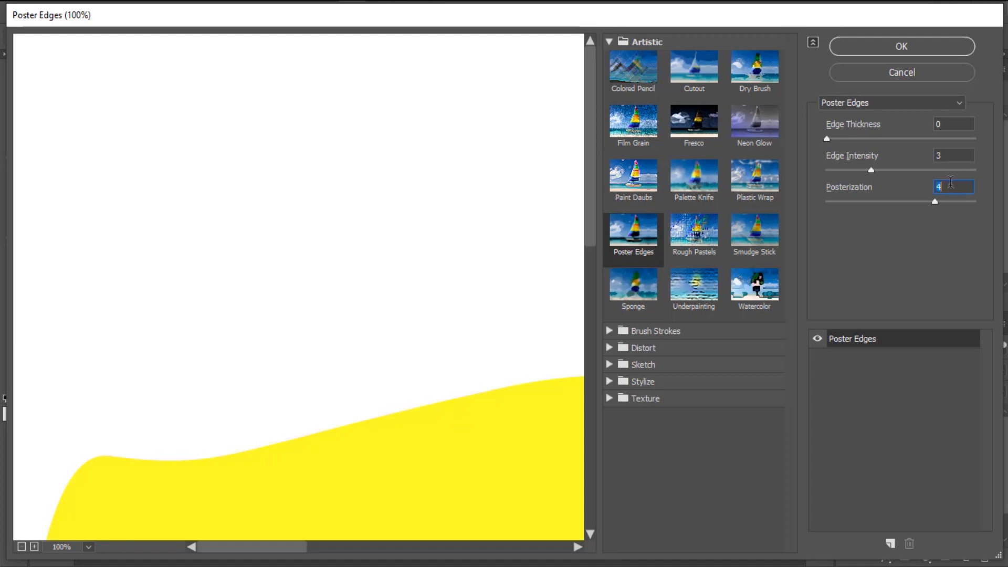
{"action": "left_click", "coordinate": [920, 47]}
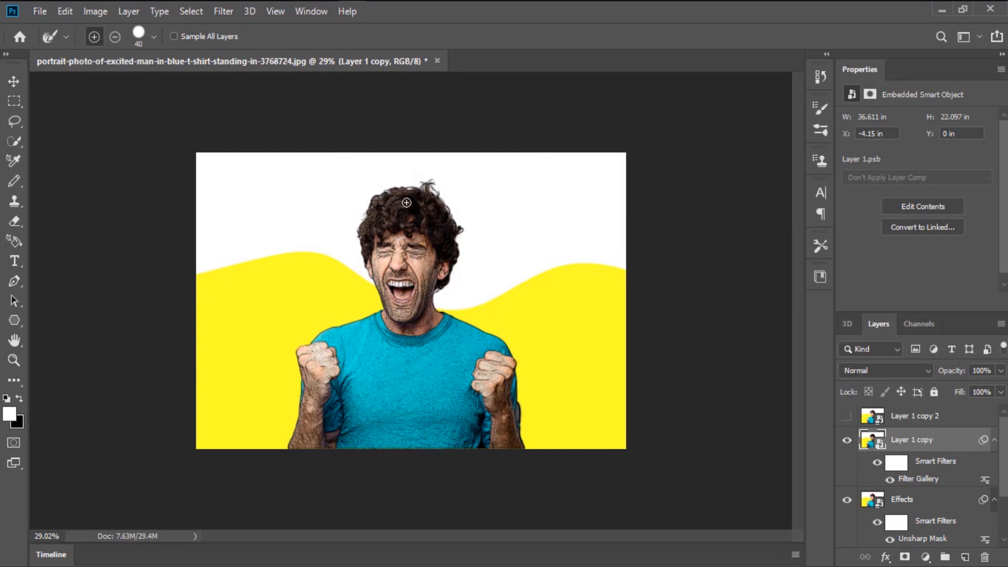
- Apply the Oil Paint filter to Layer 1 copy with Stylization 4.0, Cleanliness 3.0, Scale 0.1 and Bristle Detail 0.0
{"action": "left_click", "coordinate": [224, 12]}
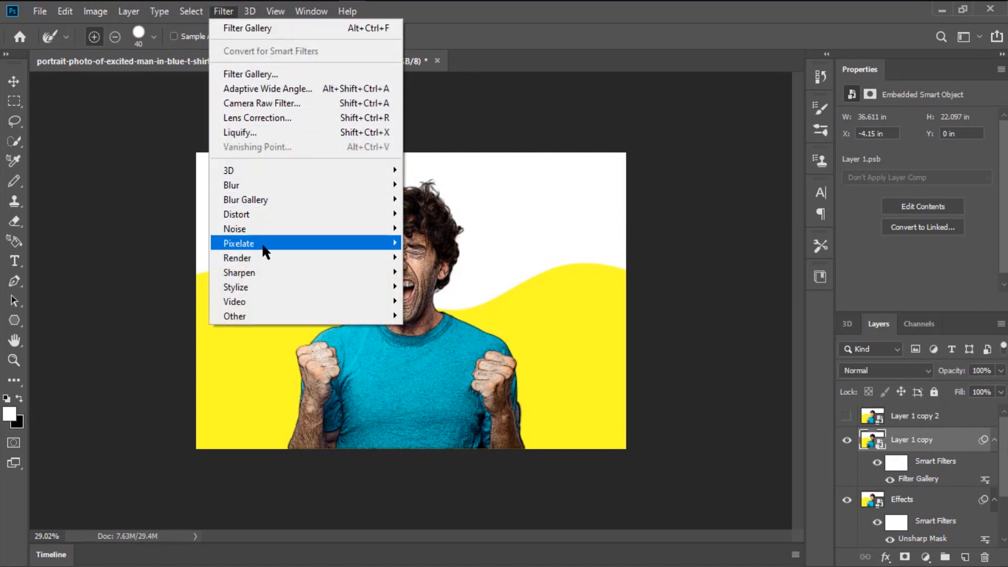
{"action": "mouse_move", "coordinate": [271, 289]}
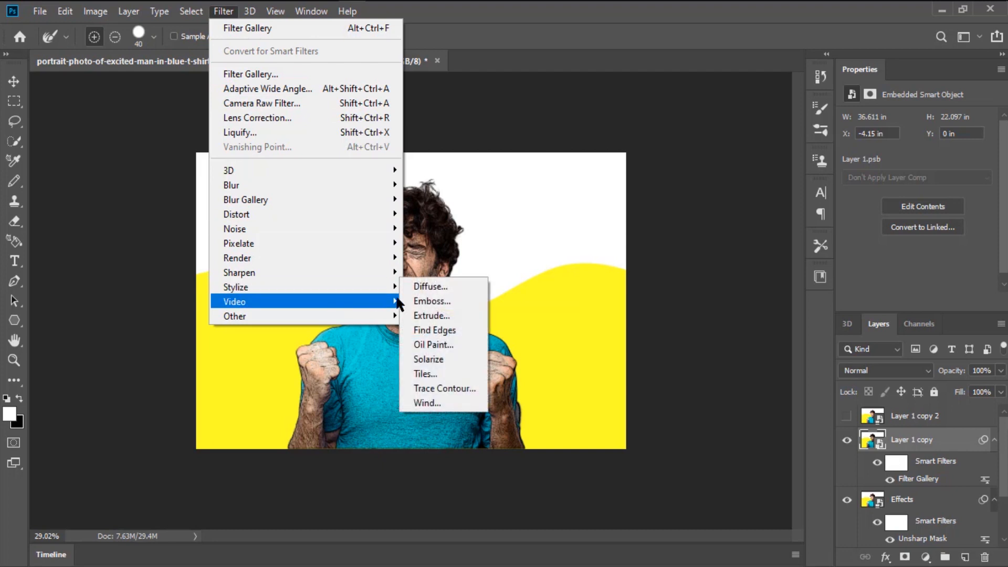
{"action": "left_click", "coordinate": [444, 342]}
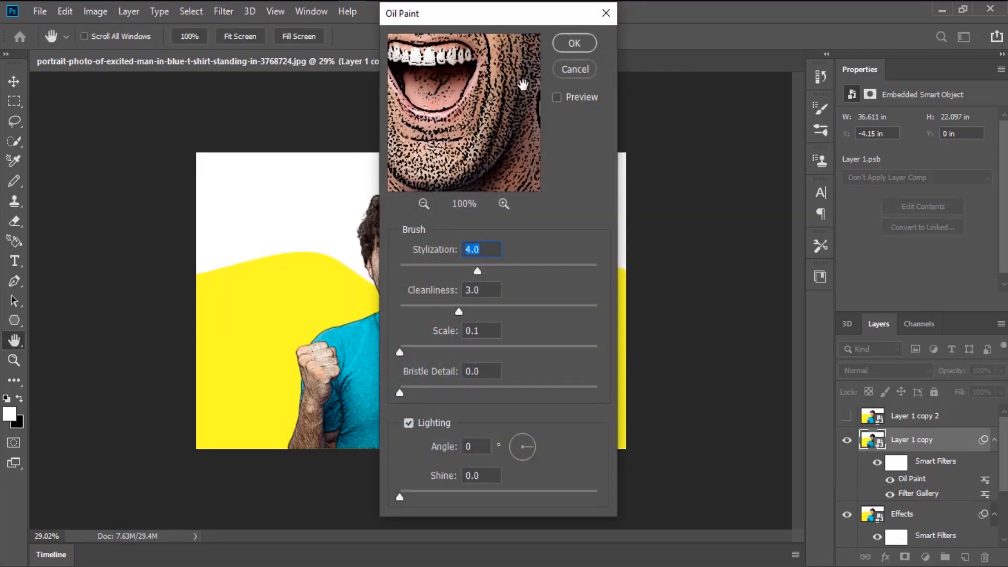
{"action": "left_click", "coordinate": [574, 44]}
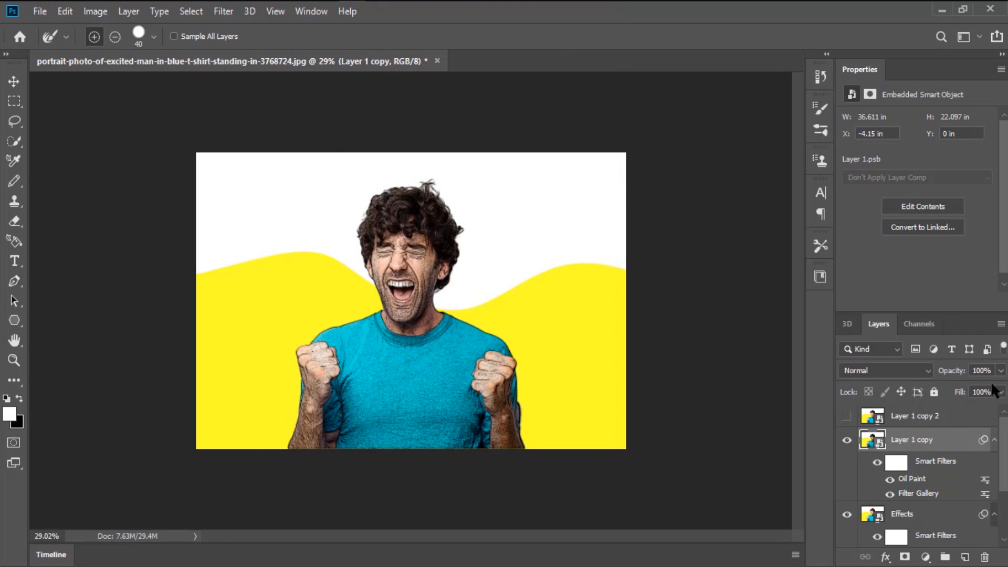
- Set Layer 1 copy's blend mode to Overlay and its opacity to 25%
{"action": "left_click", "coordinate": [976, 368]}
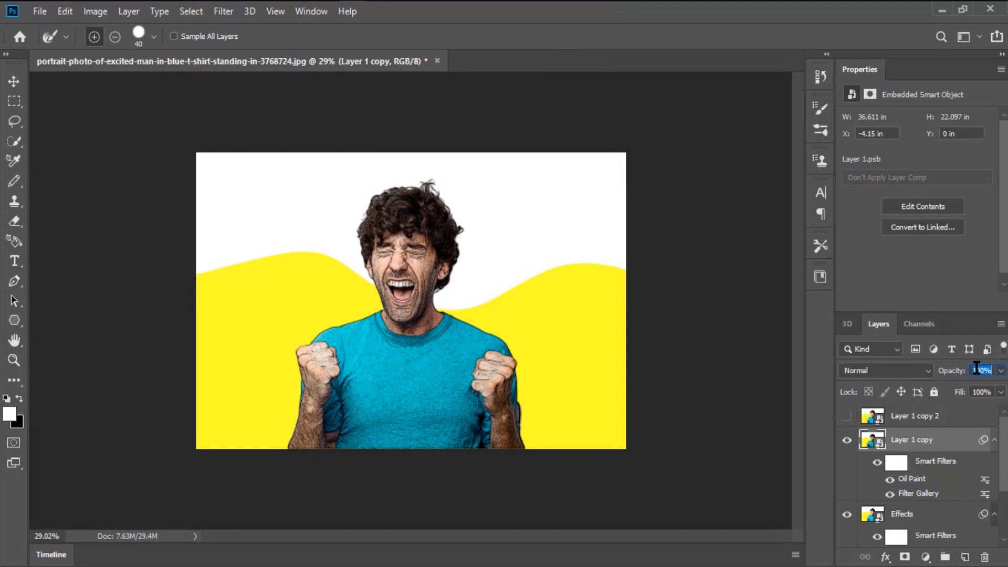
{"action": "left_click", "coordinate": [896, 371]}
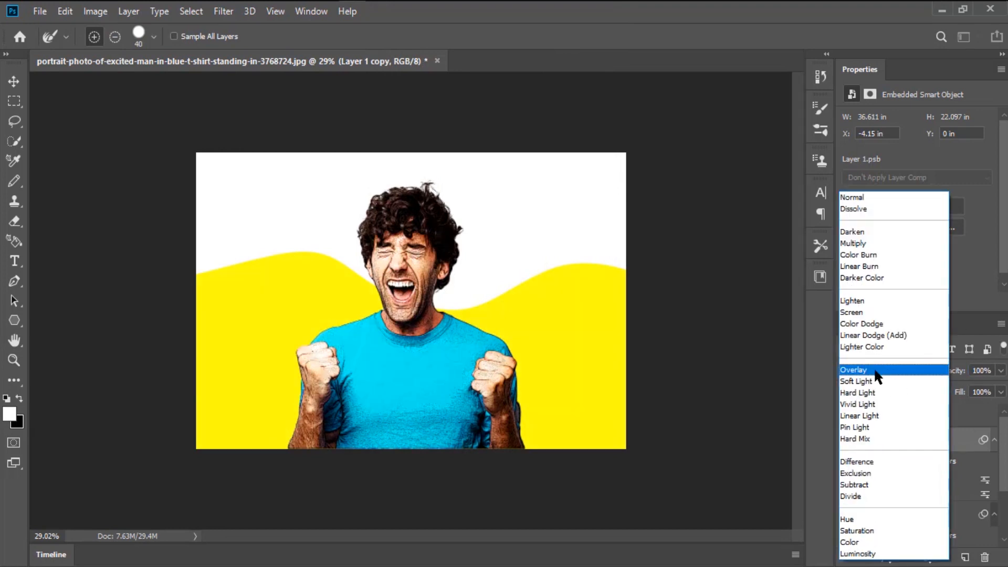
{"action": "left_click", "coordinate": [880, 372]}
{"action": "left_click", "coordinate": [983, 370]}
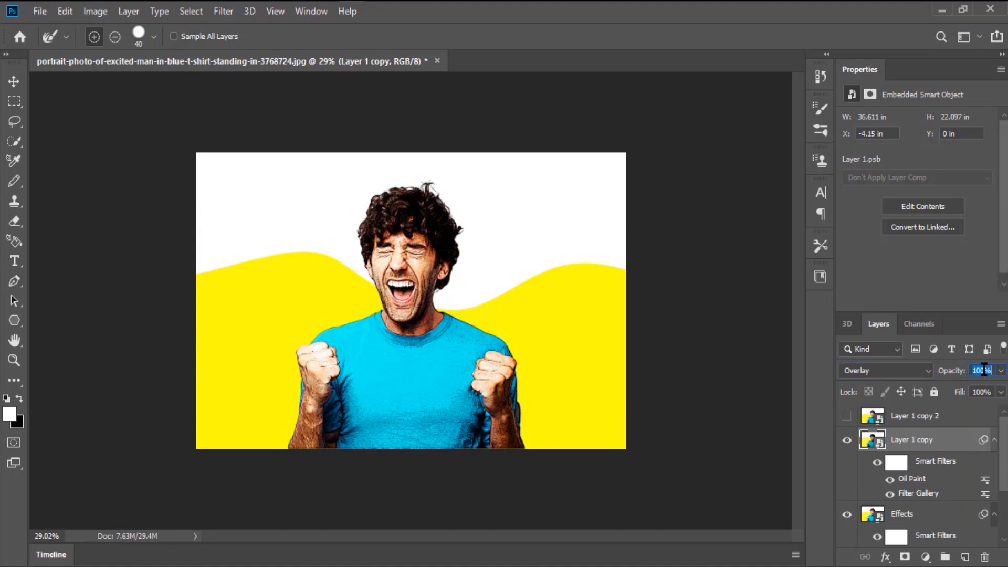
{"action": "type", "text": "25"}
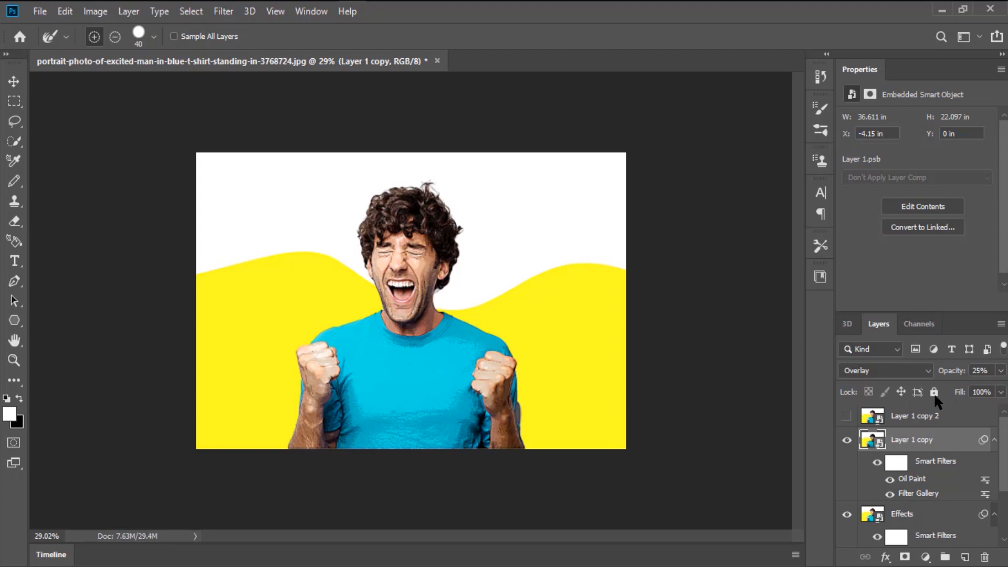
- Rename Layer 1 copy to "Outlines"
{"action": "type", "text": "z"}
{"action": "left_click_drag", "start_coordinate": [398, 248], "coordinate": [447, 274]}
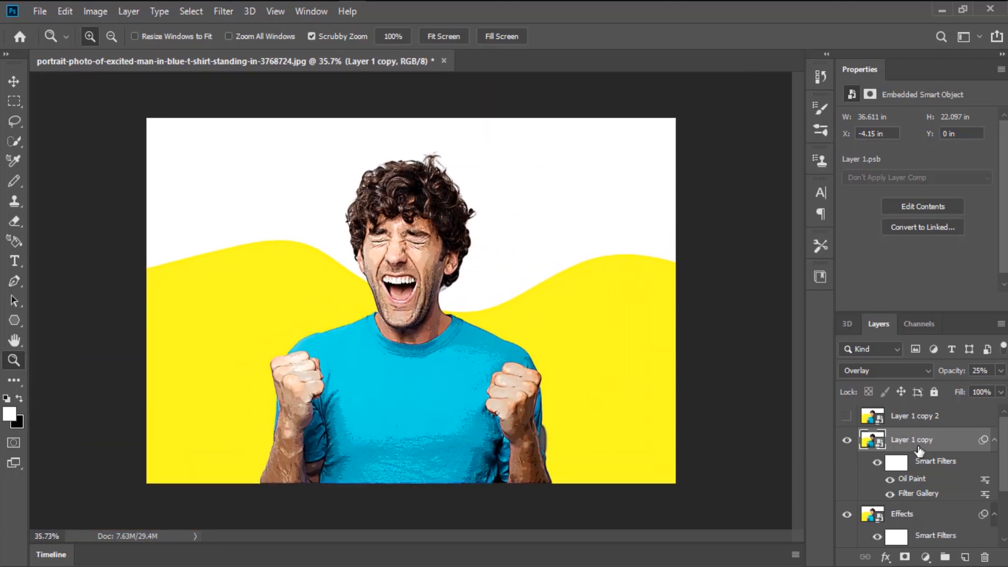
{"action": "type", "text": "Outlines"}
{"action": "key", "text": "Return"}
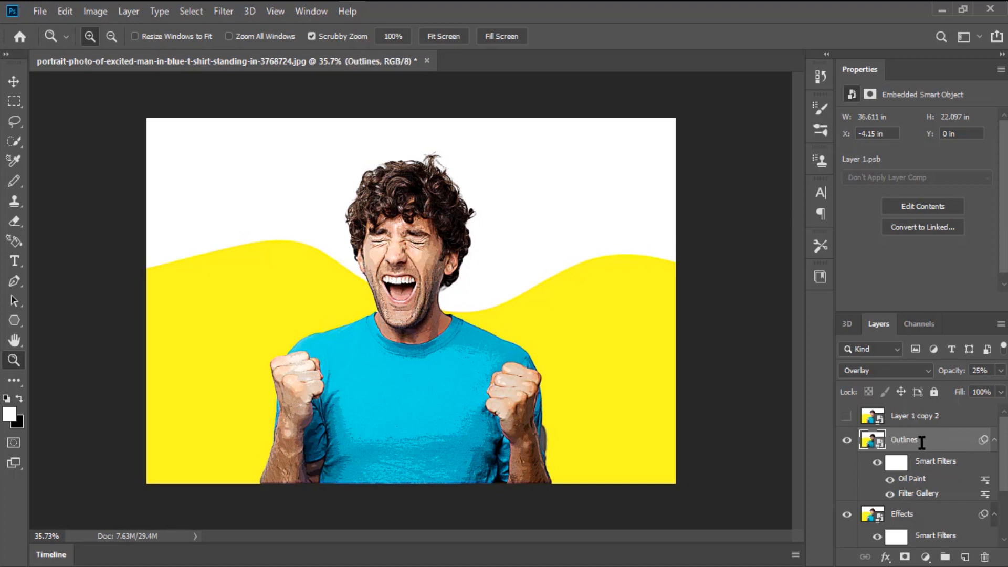
- Show the Layer 1 copy 2 layer and rename it to "High Pass"
{"action": "left_click", "coordinate": [918, 419]}
{"action": "left_click", "coordinate": [846, 420]}
{"action": "type", "text": "High Pass"}
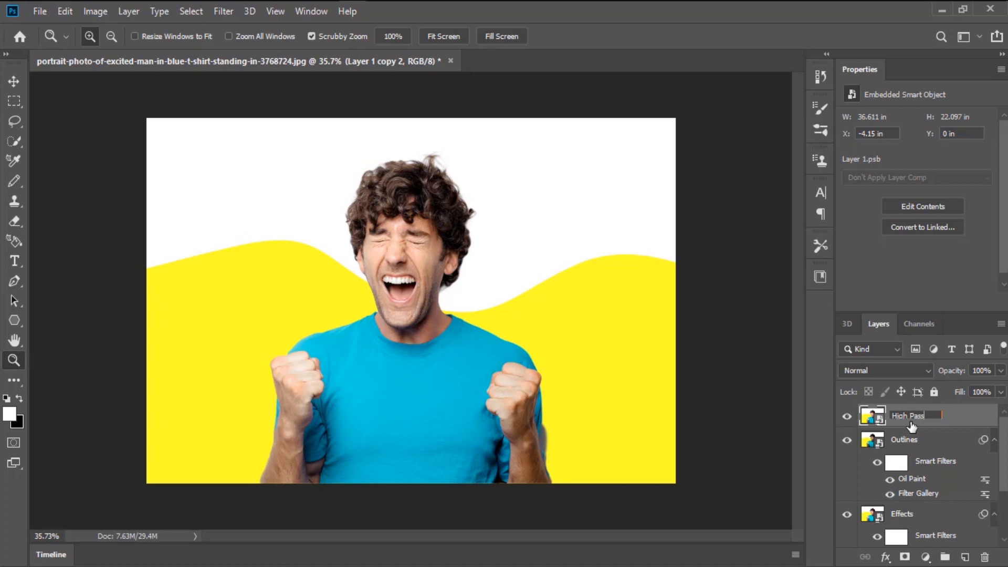
{"action": "key", "text": "Return"}
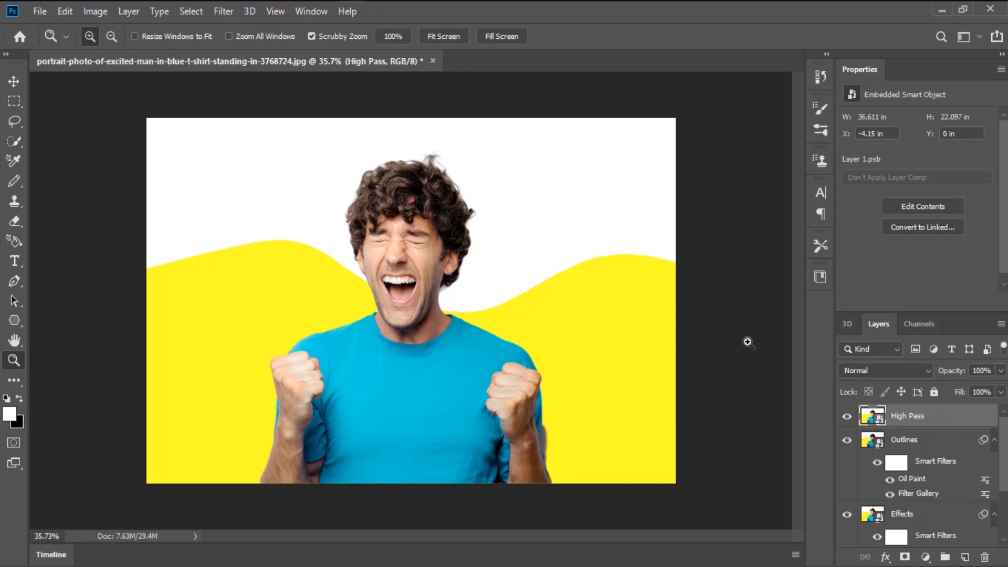
- Apply the High Pass filter with a radius of 2.0 pixels to the High Pass layer and set its blend mode to Overlay
{"action": "left_click", "coordinate": [225, 10]}
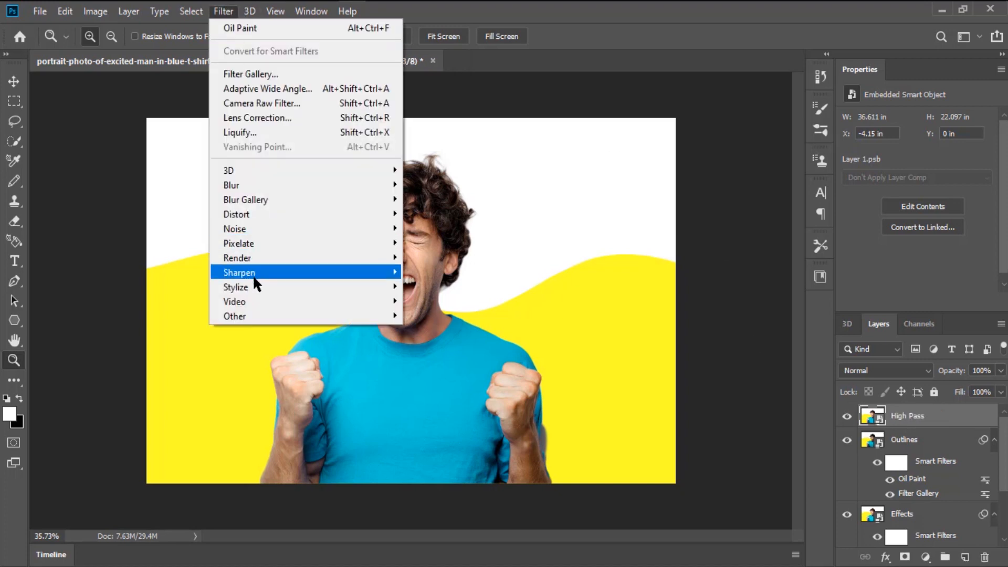
{"action": "mouse_move", "coordinate": [260, 317]}
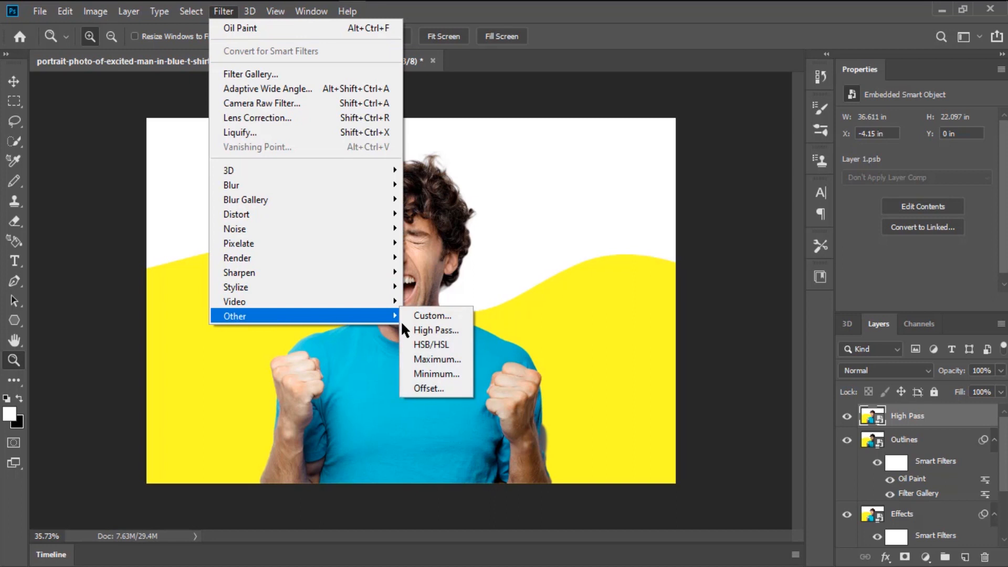
{"action": "left_click", "coordinate": [448, 328]}
{"action": "left_click", "coordinate": [448, 301]}
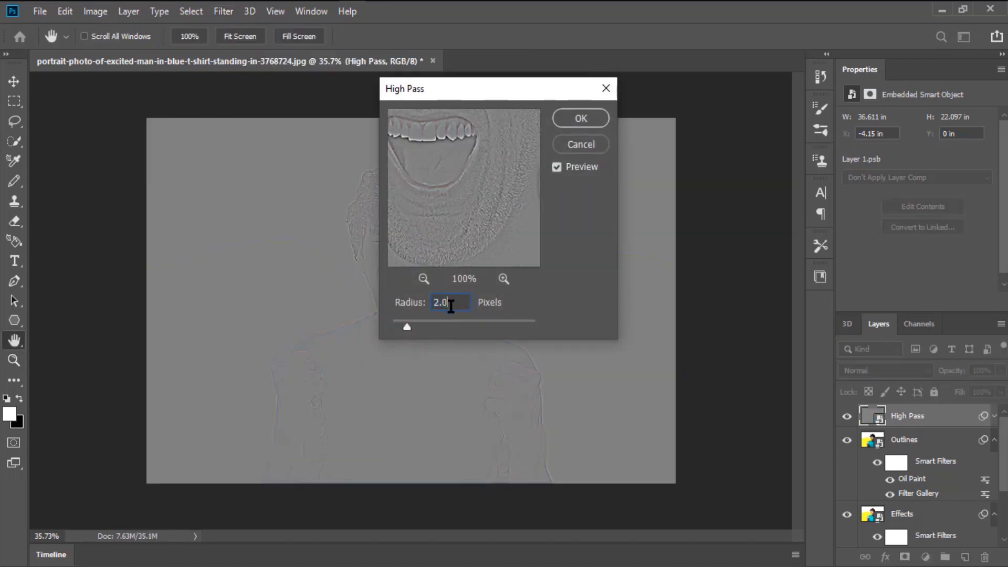
{"action": "left_click", "coordinate": [579, 119]}
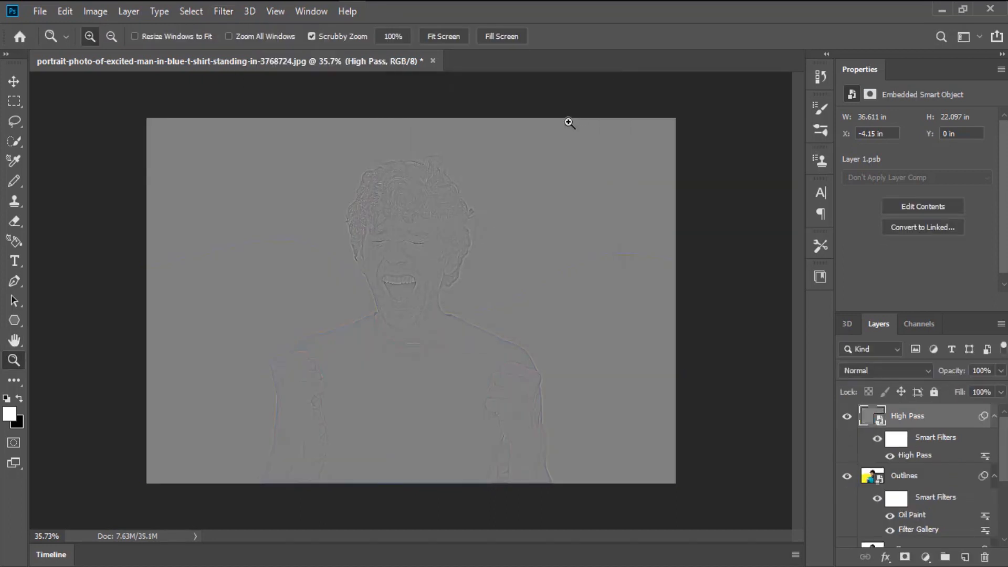
{"action": "left_click", "coordinate": [873, 367]}
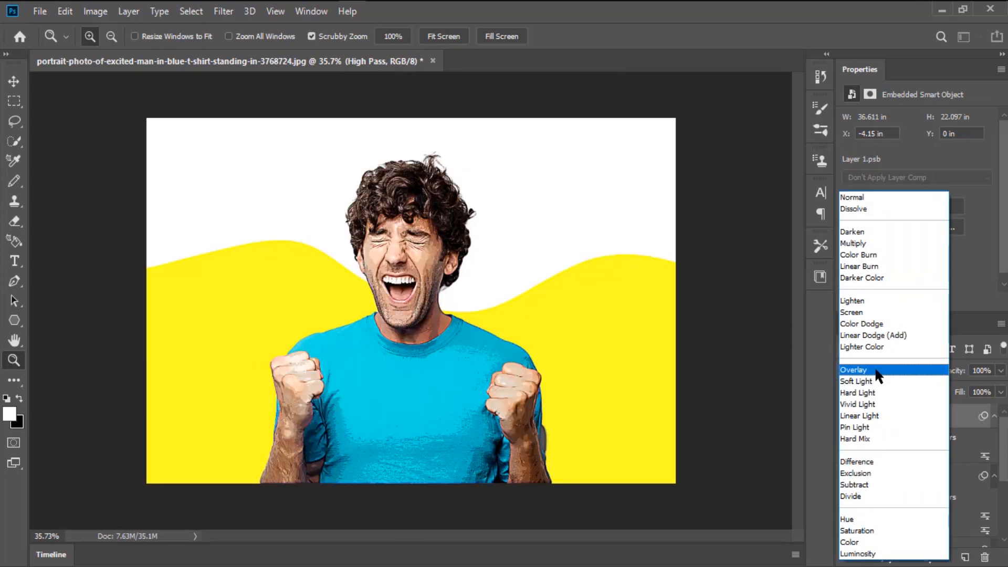
{"action": "left_click", "coordinate": [874, 366]}
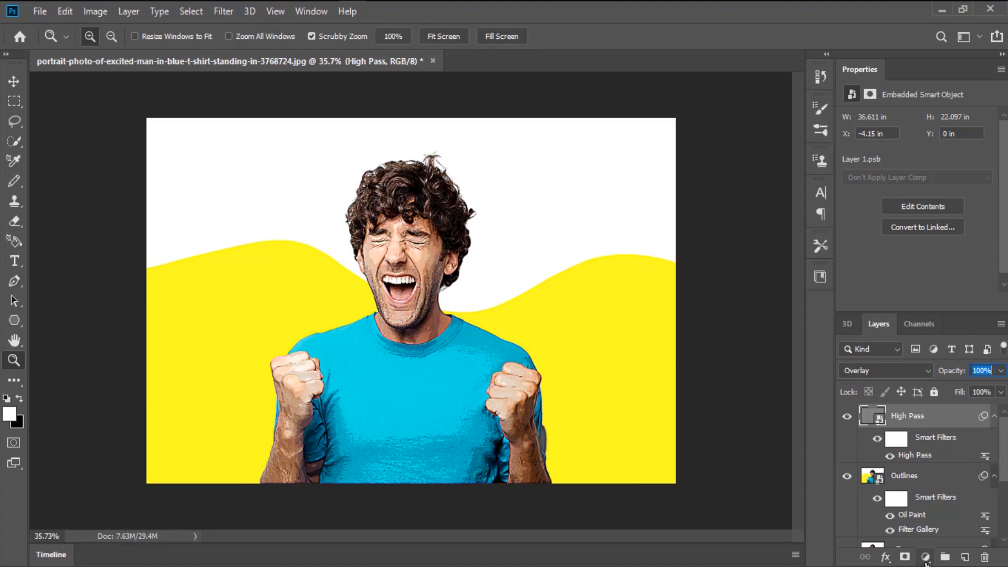
- Collapse the smart filter lists of the High Pass, Outlines and Effects layers
{"action": "left_click", "coordinate": [994, 416]}
{"action": "left_click", "coordinate": [994, 440]}
{"action": "left_click", "coordinate": [993, 463]}
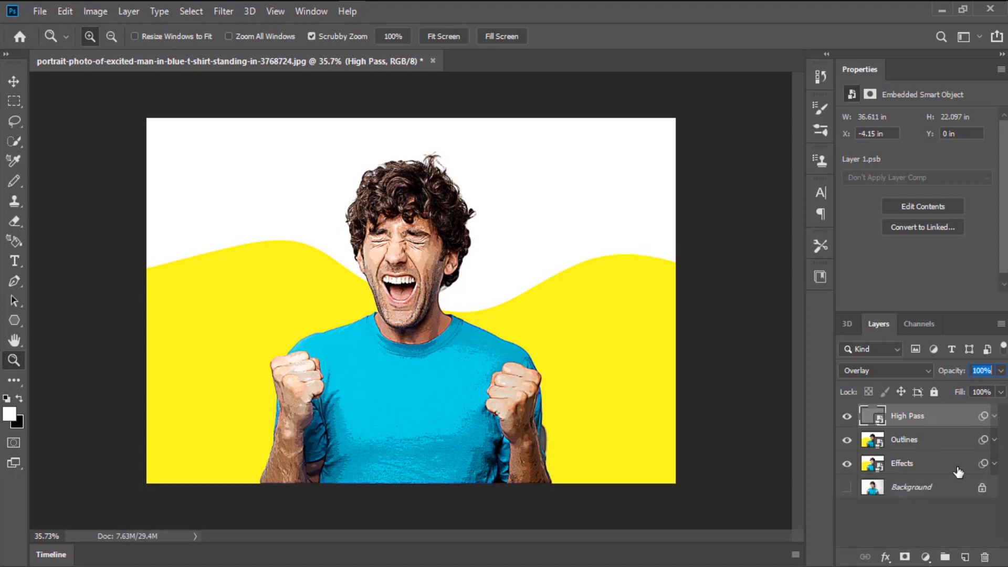
{"action": "key", "text": "Down"}
- Add a Levels adjustment layer above High Pass with input levels of 24, 0.70 and 223
{"action": "left_click", "coordinate": [925, 556]}
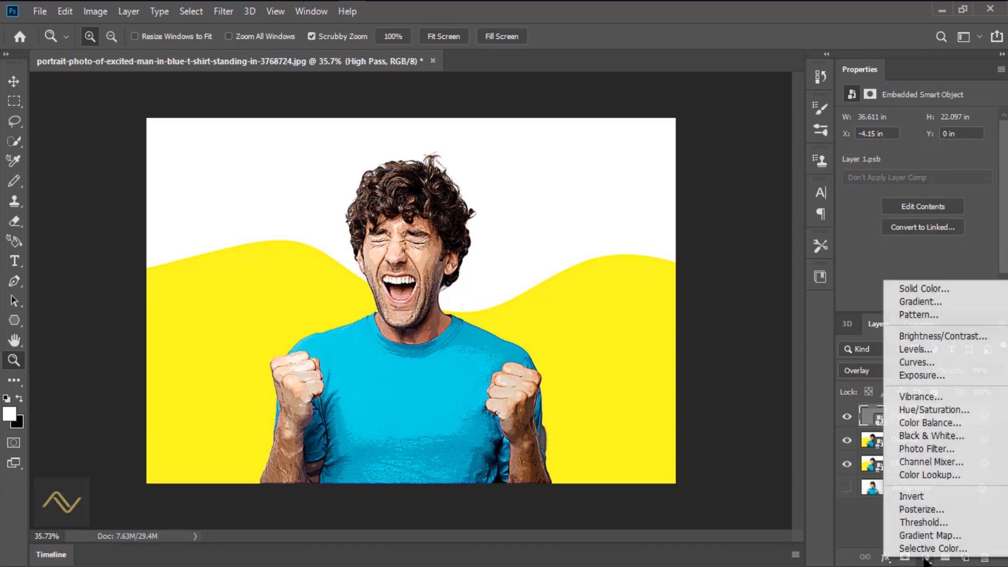
{"action": "left_click", "coordinate": [924, 349]}
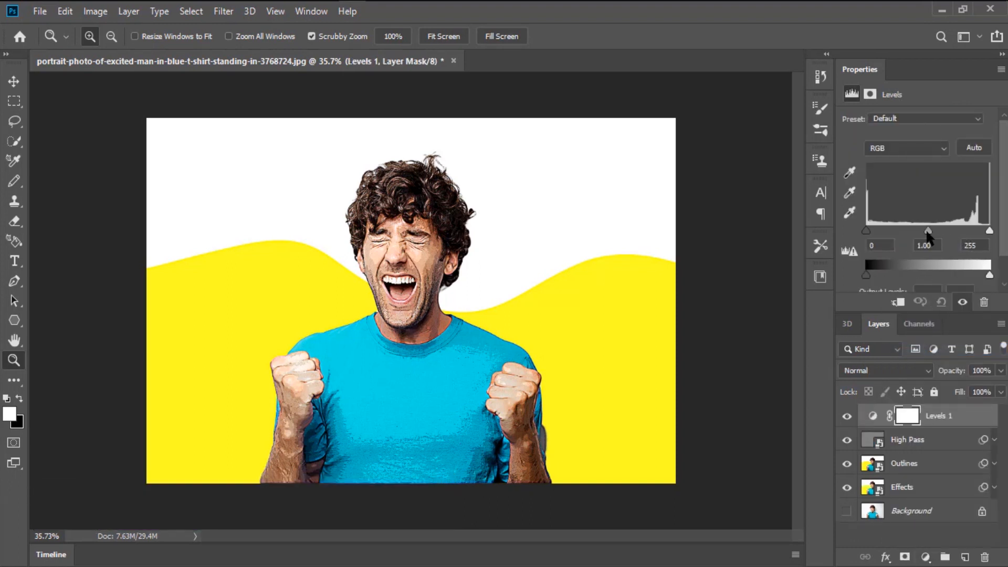
{"action": "left_click_drag", "start_coordinate": [928, 232], "coordinate": [974, 231]}
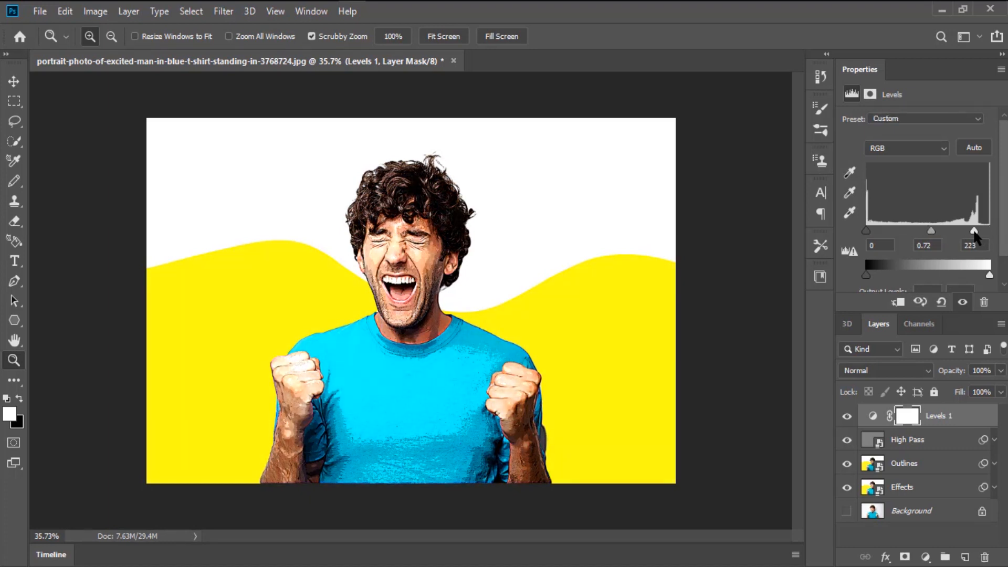
{"action": "left_click_drag", "start_coordinate": [867, 230], "coordinate": [938, 232]}
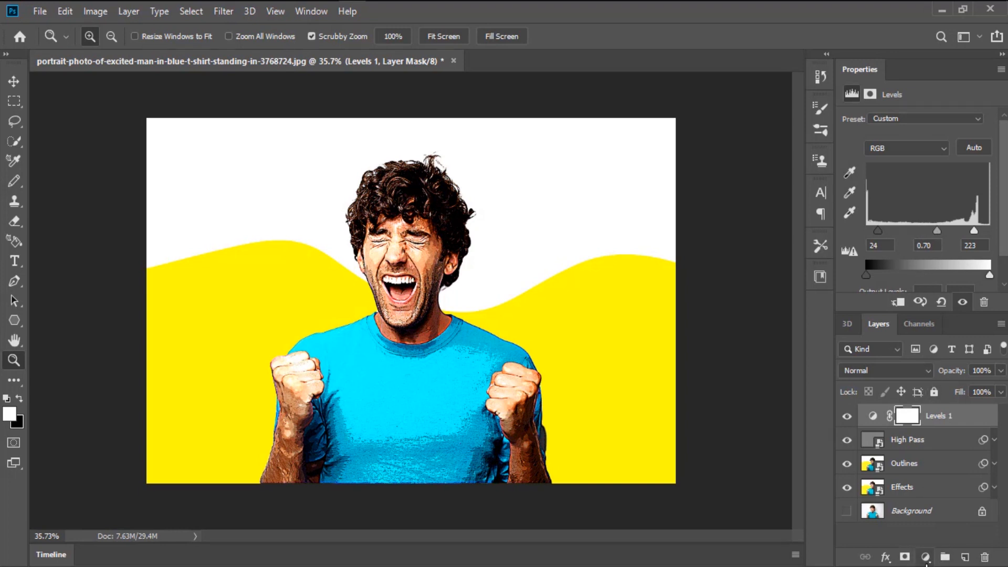
- Add a Vibrance adjustment layer with Vibrance +40 and Saturation +14
{"action": "left_click", "coordinate": [924, 557]}
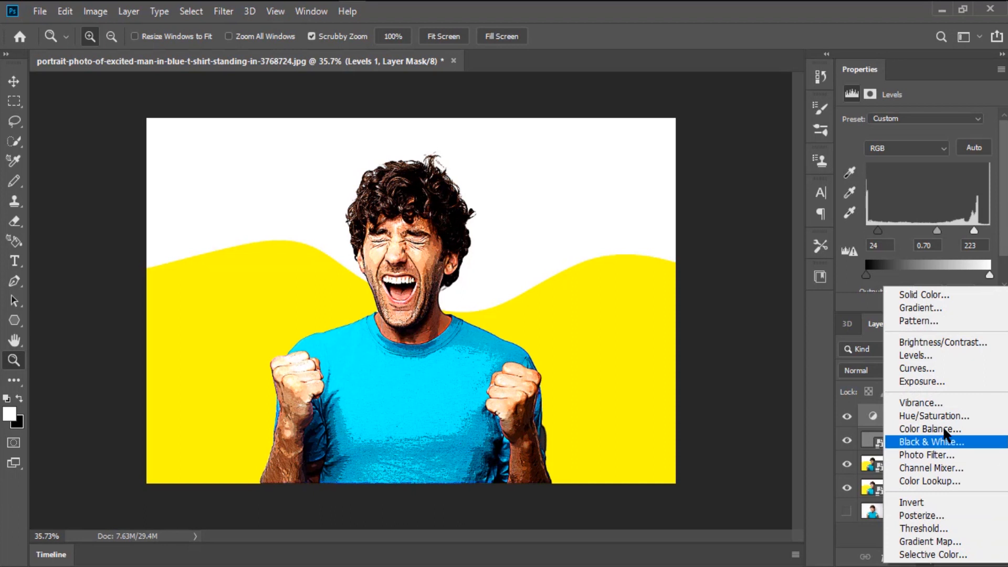
{"action": "left_click", "coordinate": [940, 405]}
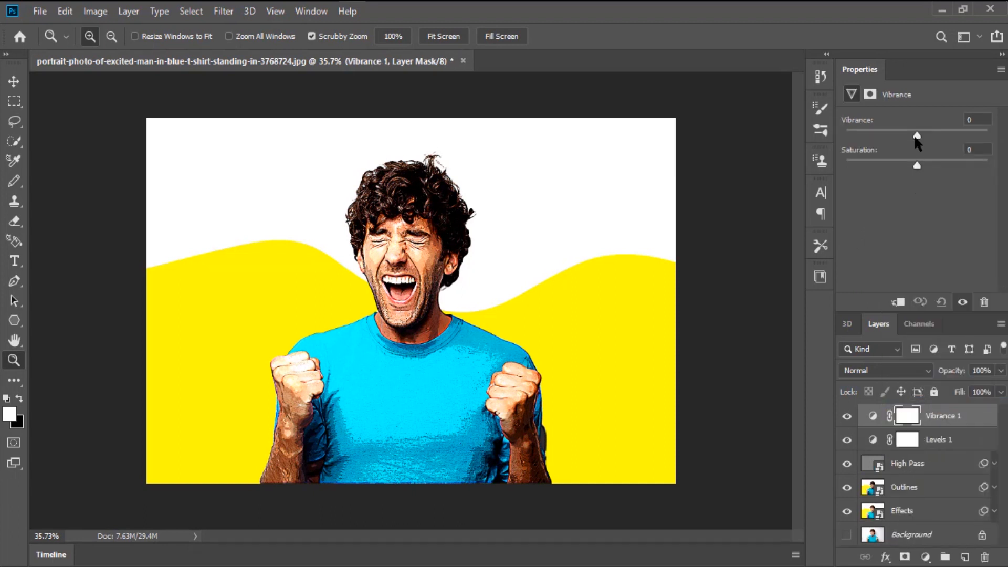
{"action": "left_click_drag", "start_coordinate": [915, 138], "coordinate": [926, 167]}
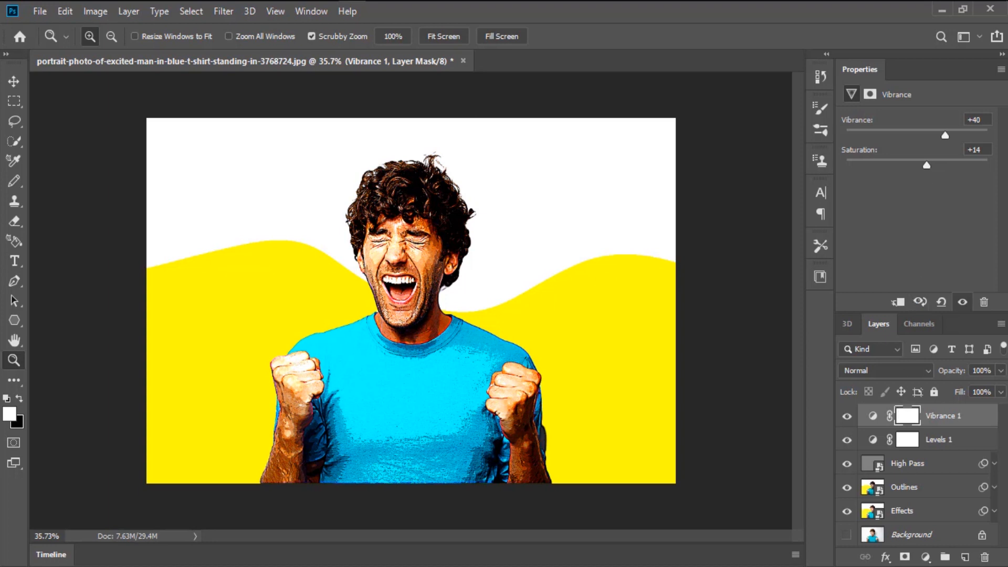
- Add a Color Lookup adjustment layer using the 3Strip.look 3D LUT and set its opacity to 50%
{"action": "left_click", "coordinate": [926, 557]}
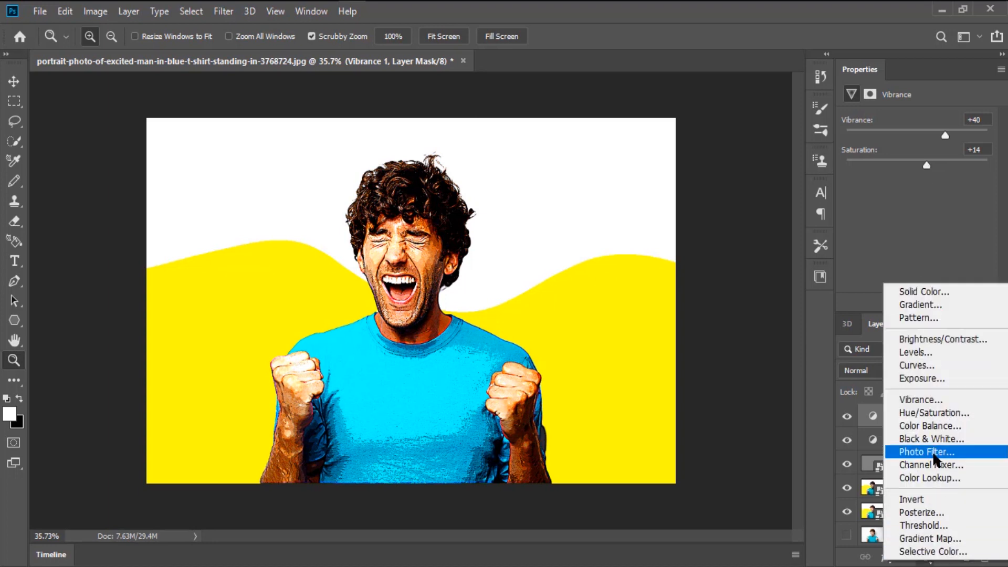
{"action": "left_click", "coordinate": [935, 477]}
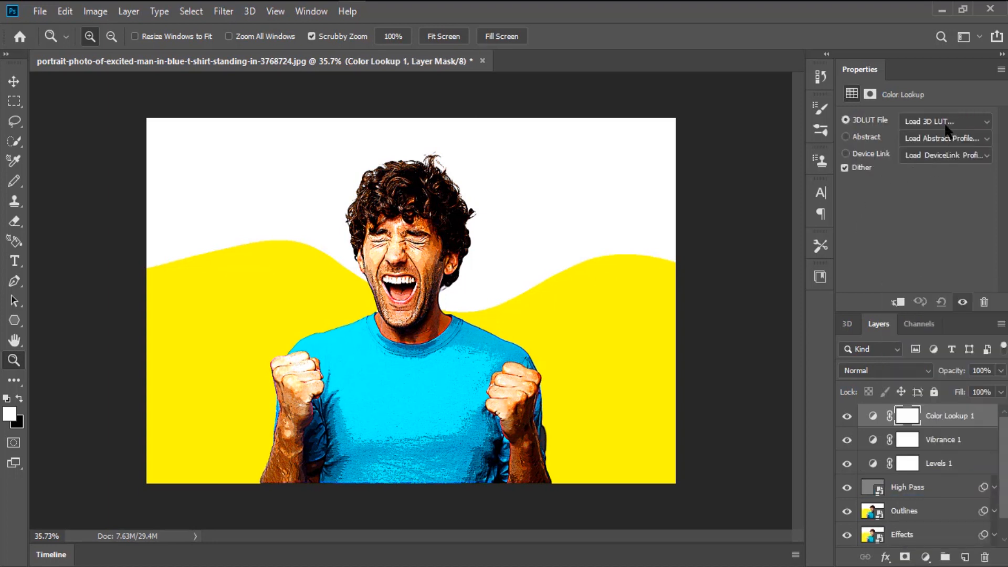
{"action": "left_click", "coordinate": [934, 121]}
{"action": "left_click", "coordinate": [859, 72]}
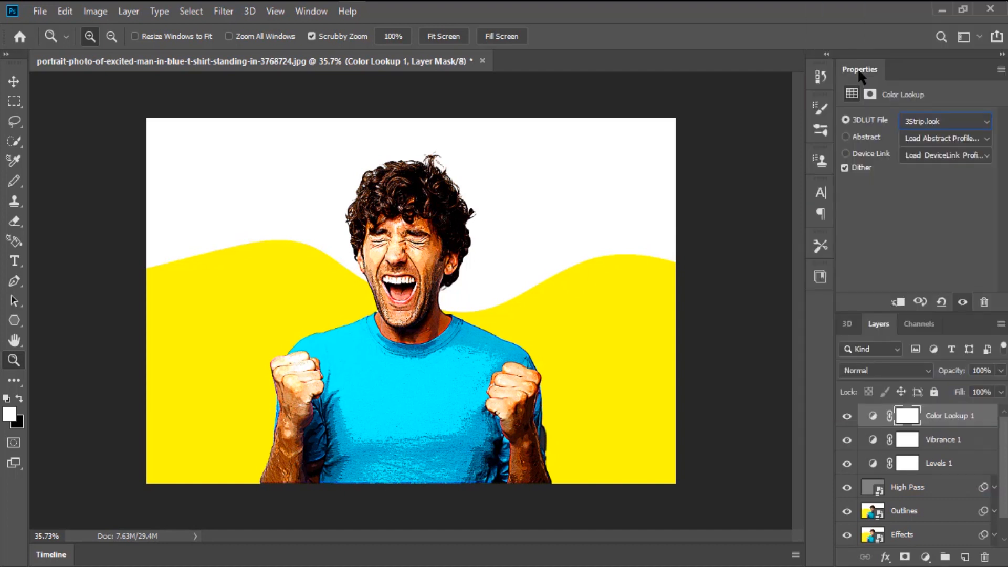
{"action": "left_click", "coordinate": [985, 371]}
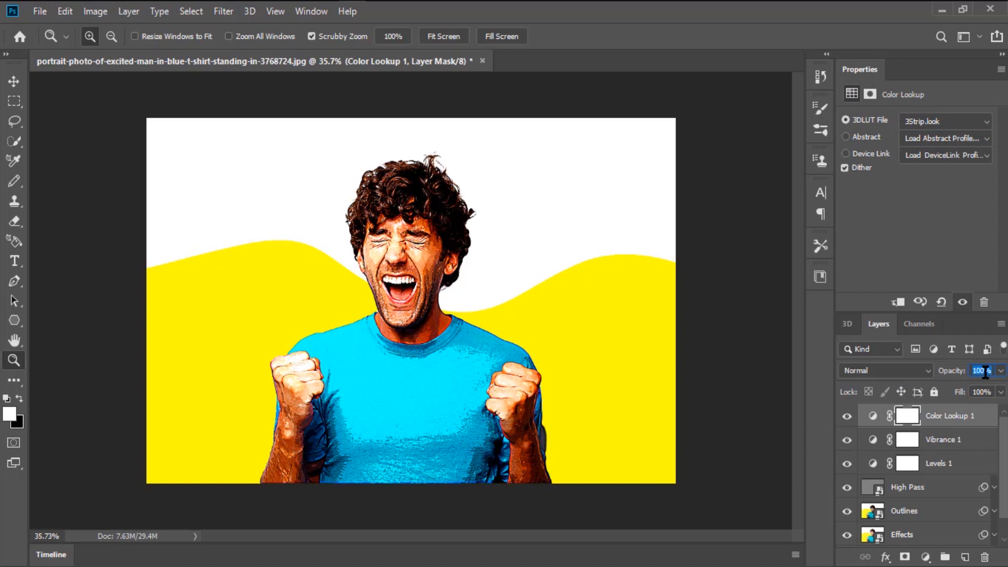
{"action": "type", "text": "50"}
- Group all layers from Color Lookup 1 down to Effects and make the Background layer visible
{"action": "scroll", "coordinate": [933, 491], "scroll_direction": "down", "scroll_amount": 1}
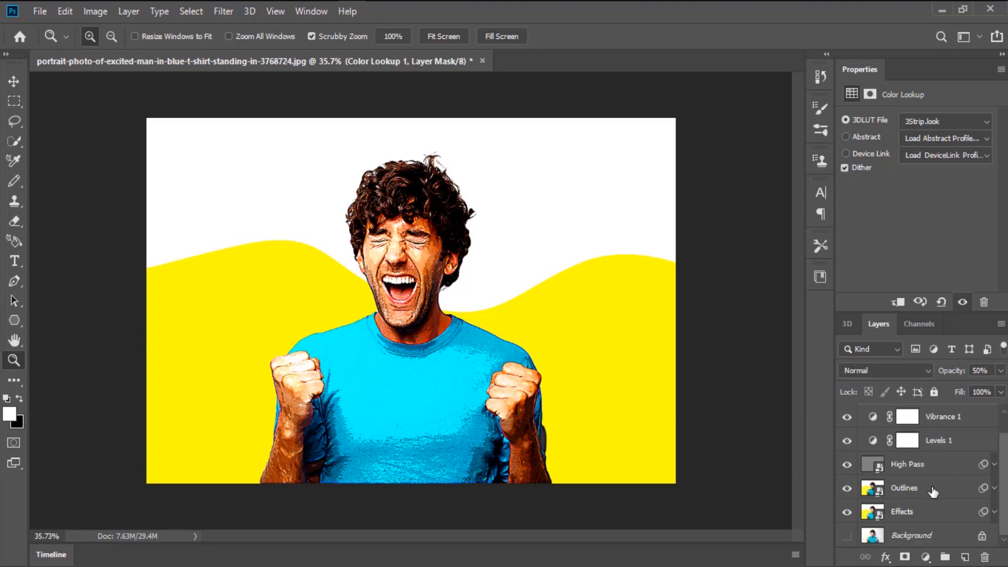
{"action": "left_click", "coordinate": [913, 512], "text": "shift"}
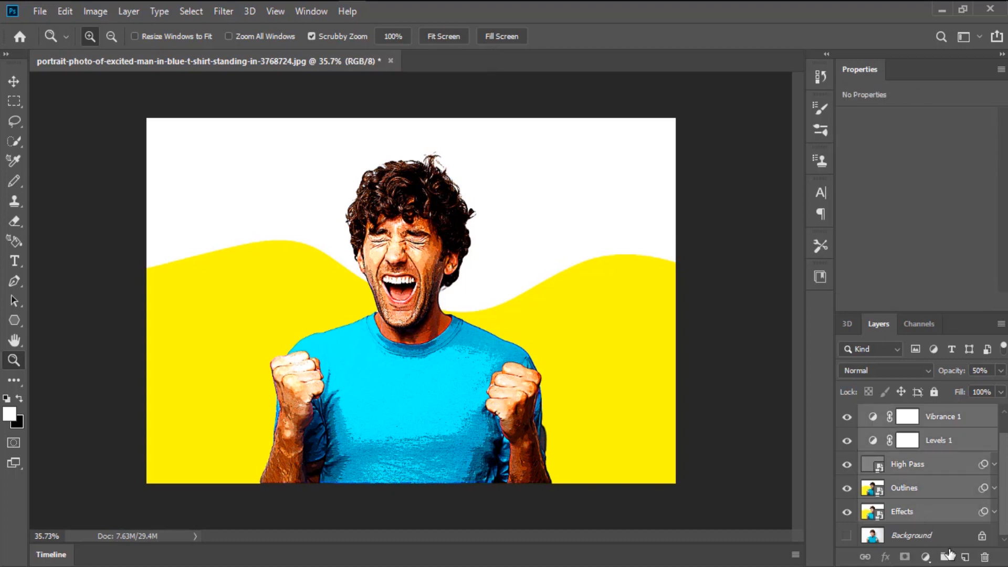
{"action": "left_click", "coordinate": [950, 561]}
{"action": "left_click", "coordinate": [846, 435]}
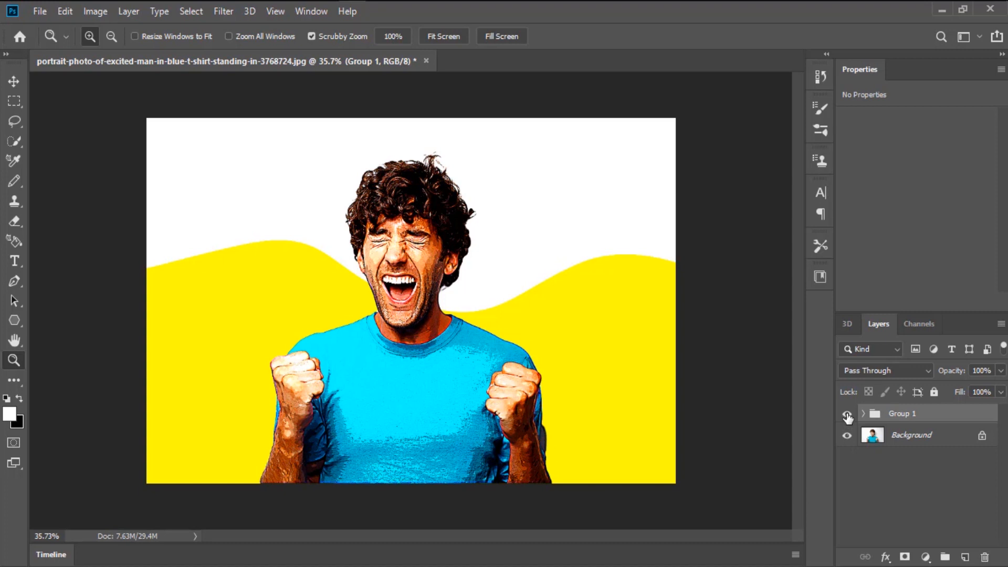
- Toggle the layer group's visibility repeatedly to compare the cartoon effect with the original photo
{"action": "left_click", "coordinate": [846, 415]}
{"action": "left_click", "coordinate": [846, 415]}
{"action": "left_click", "coordinate": [846, 415]}
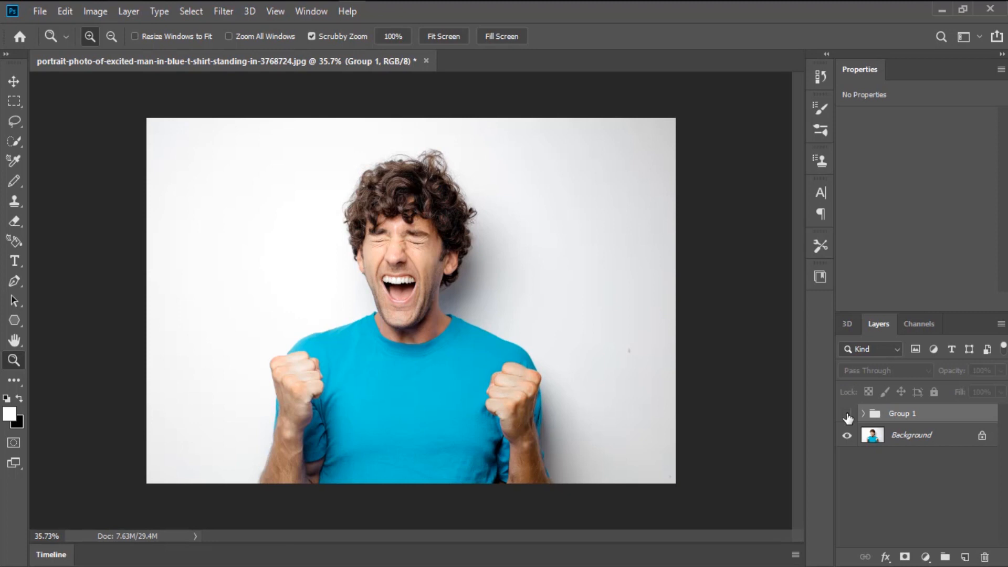
{"action": "left_click", "coordinate": [847, 415]}
{"action": "left_click", "coordinate": [847, 414]}
{"action": "left_click", "coordinate": [847, 415]}
{"action": "left_click", "coordinate": [846, 414]}
{"action": "left_click", "coordinate": [847, 414]}
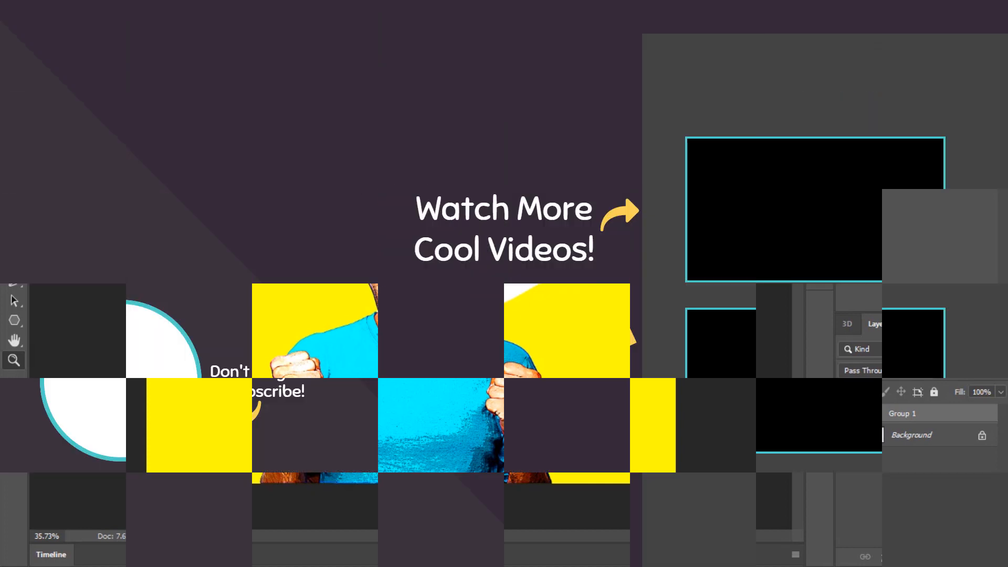